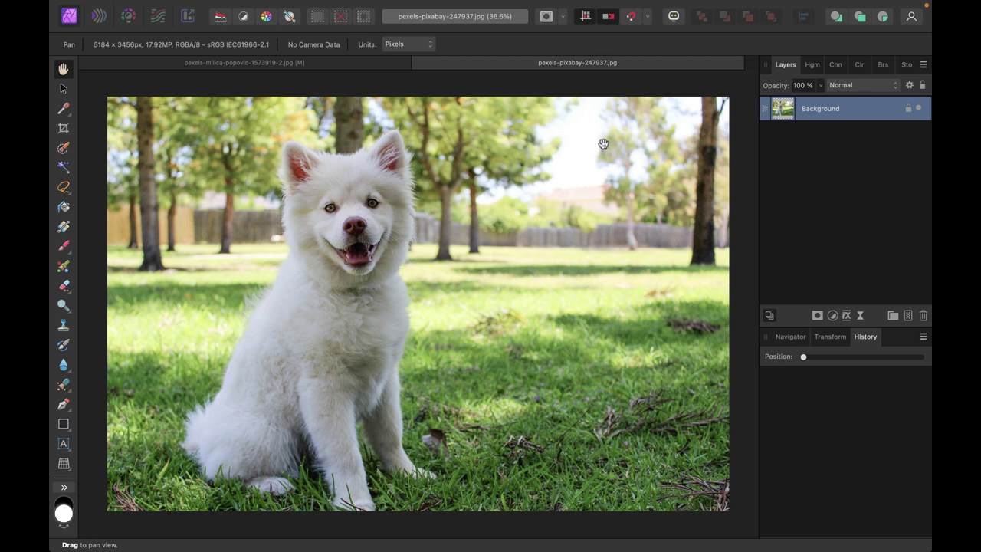
# Add a Lens Blur live filter, preview it at 100 px, then reset its radius to 0 px.
pyautogui.scroll(1, 603, 144)
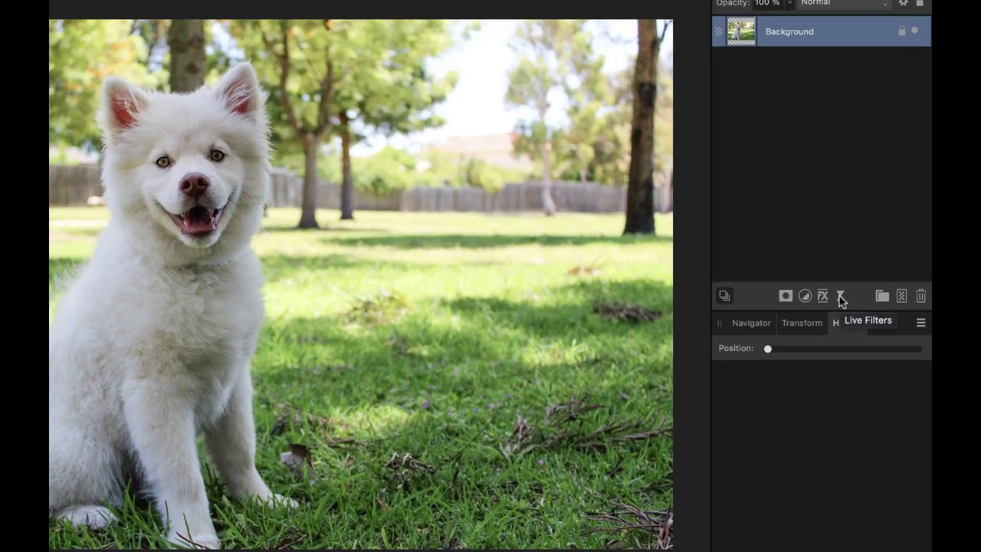
pyautogui.click(860, 317)
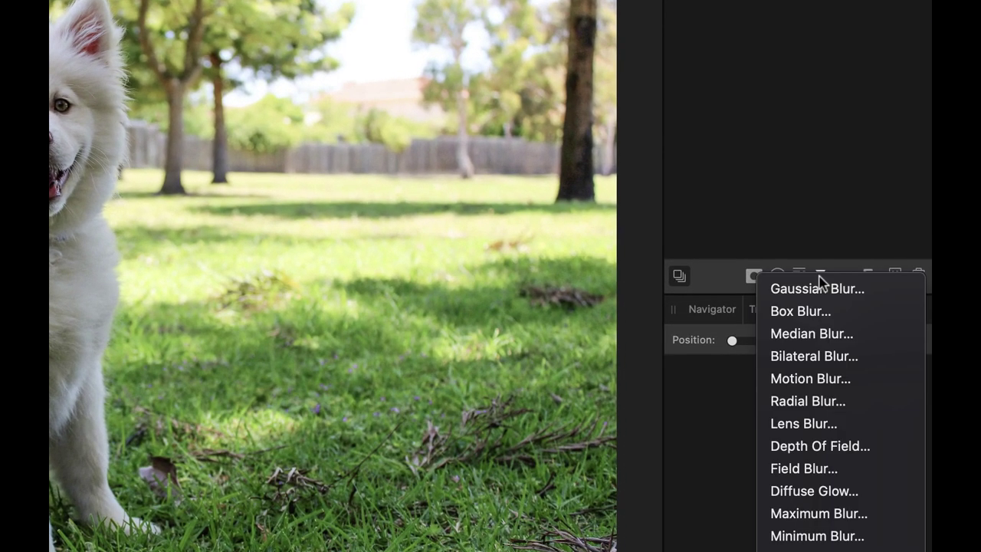
pyautogui.click(804, 425)
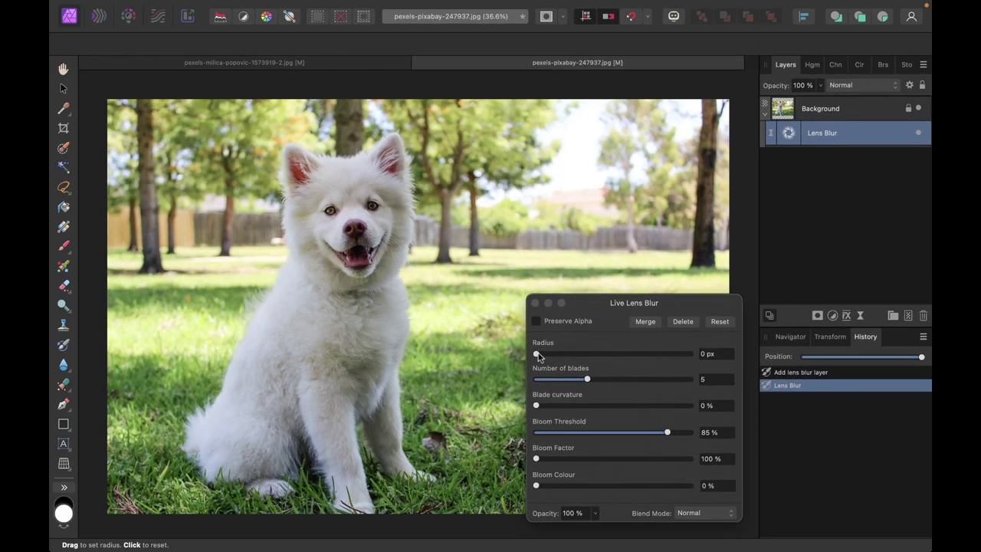
pyautogui.moveTo(538, 355); pyautogui.dragTo(706, 368)
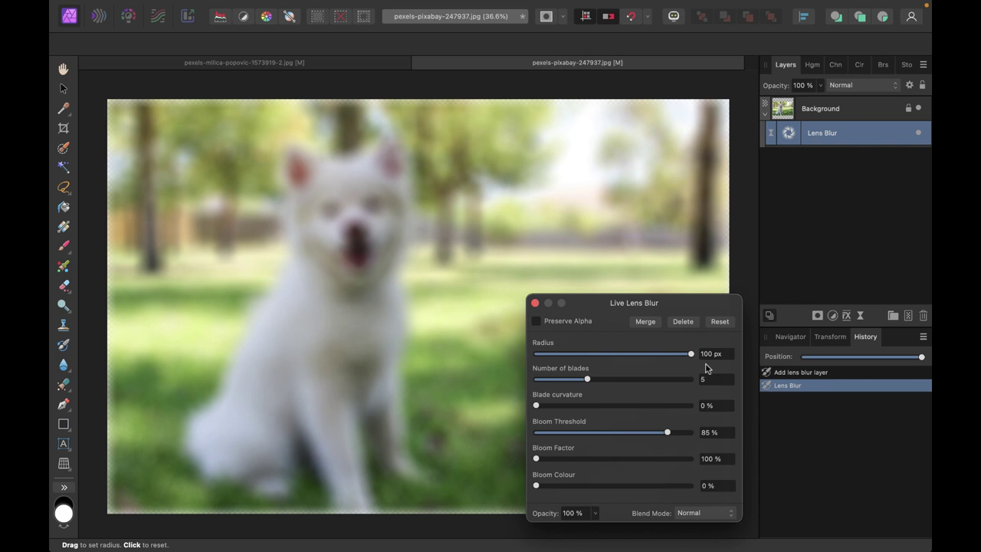
pyautogui.moveTo(664, 305); pyautogui.dragTo(853, 314)
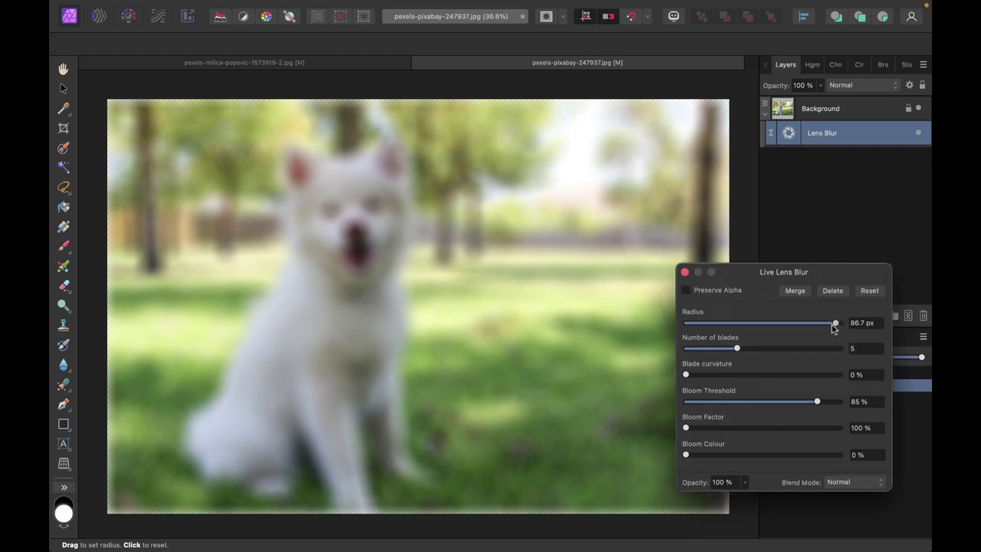
pyautogui.moveTo(841, 323); pyautogui.dragTo(671, 323)
# Close the Lens Blur settings and set the Freehand Selection Tool to magnetic mode.
pyautogui.press('h')
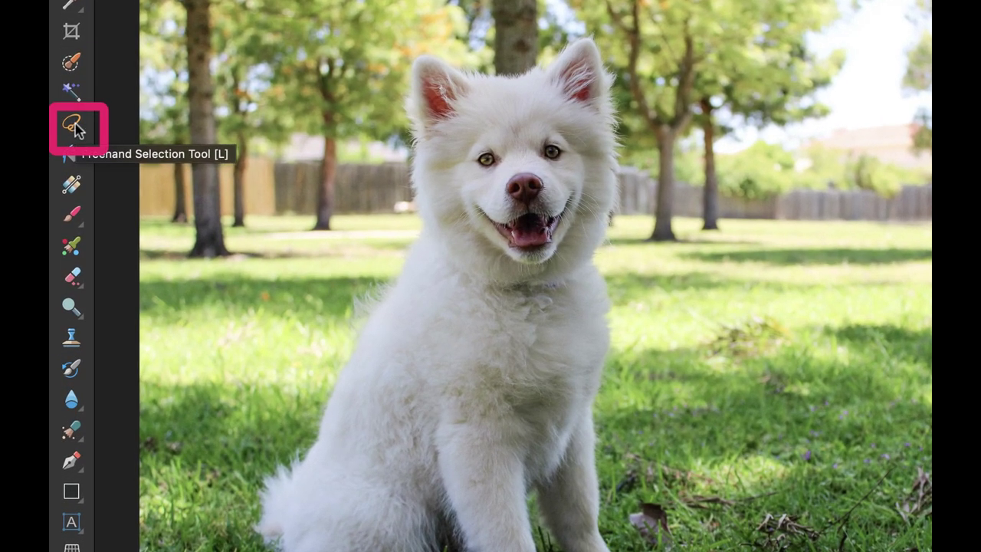
pyautogui.click(77, 130)
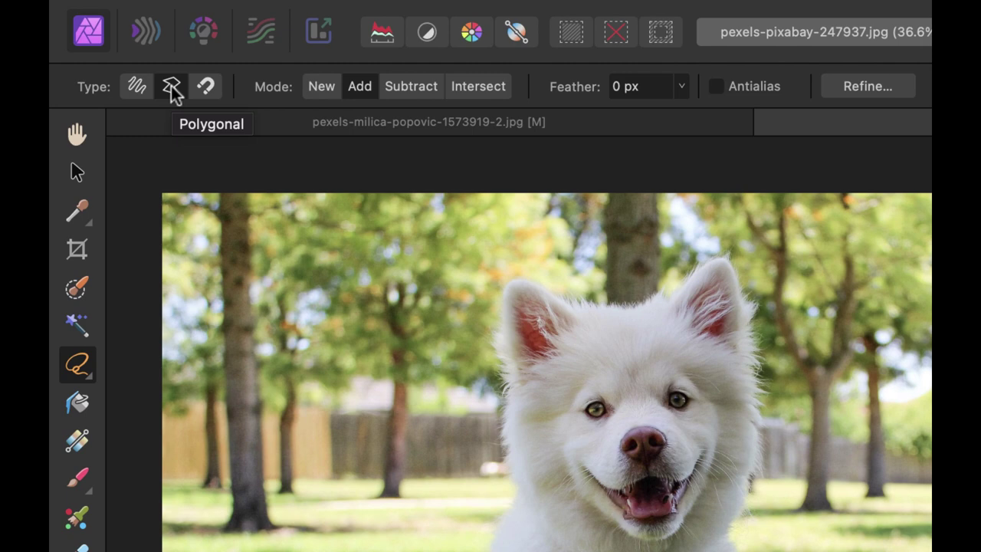
pyautogui.click(172, 88)
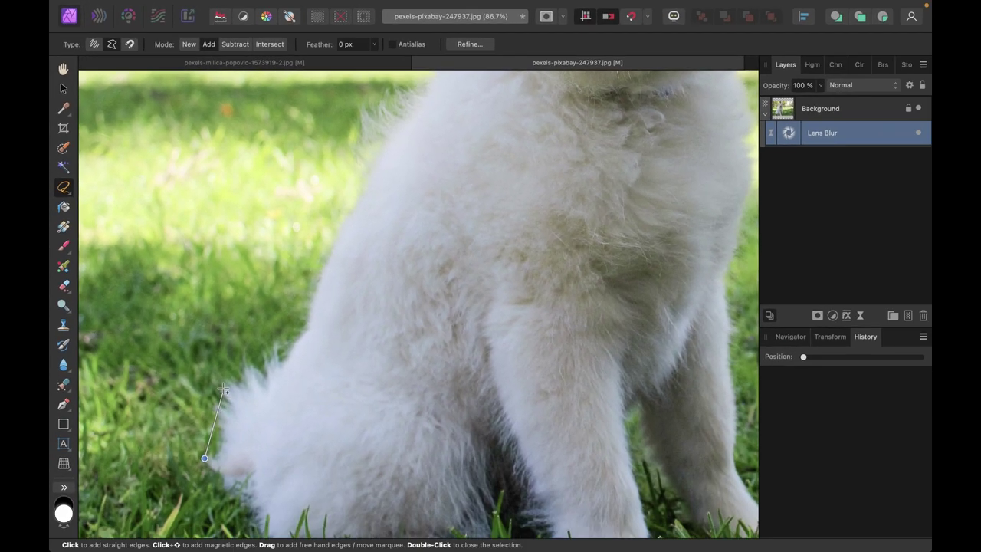
# Trace the selection up the puppy's left side, around its head and over both ears.
pyautogui.click(268, 355)
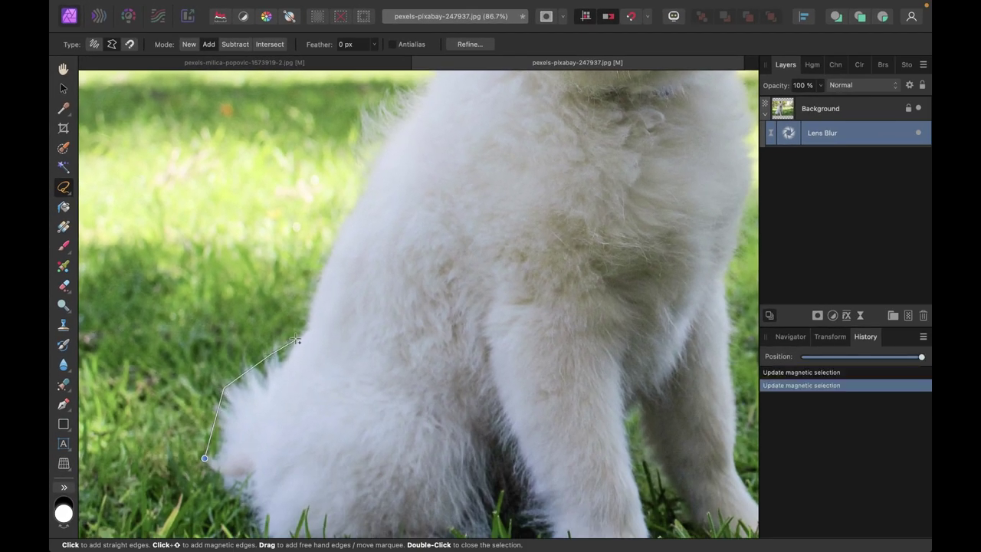
pyautogui.click(300, 335)
pyautogui.scroll(5, 335, 223)
pyautogui.click(409, 135)
pyautogui.scroll(5, 368, 191)
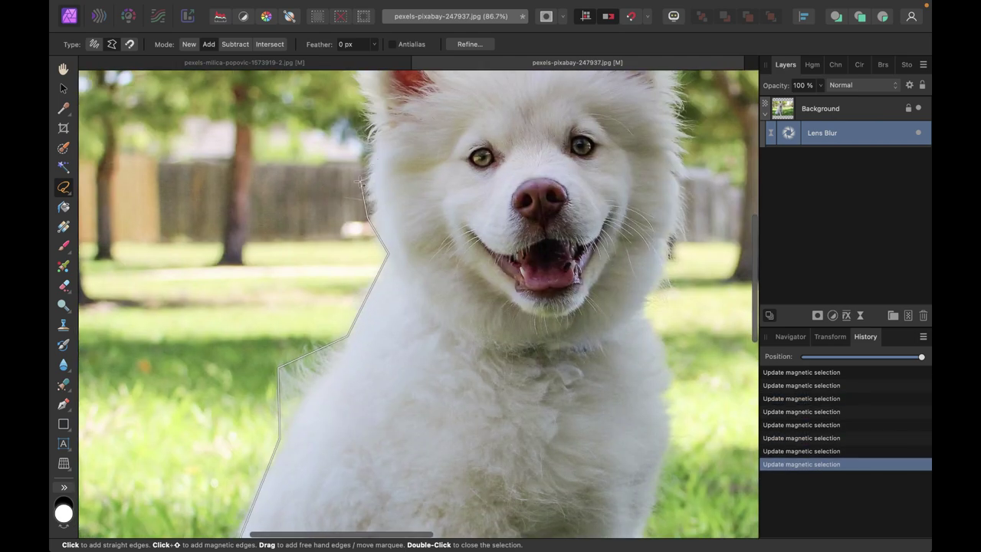
pyautogui.click(355, 252)
pyautogui.scroll(2, 353, 200)
pyautogui.click(353, 199)
pyautogui.scroll(3, 346, 146)
pyautogui.click(343, 118)
pyautogui.click(424, 145)
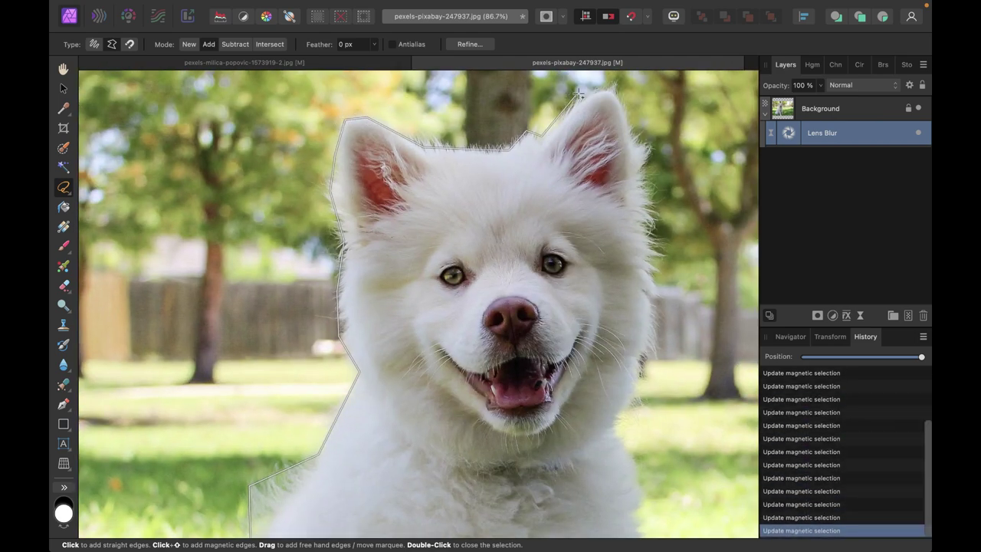
pyautogui.scroll(2, 644, 206)
pyautogui.scroll(-10, 656, 310)
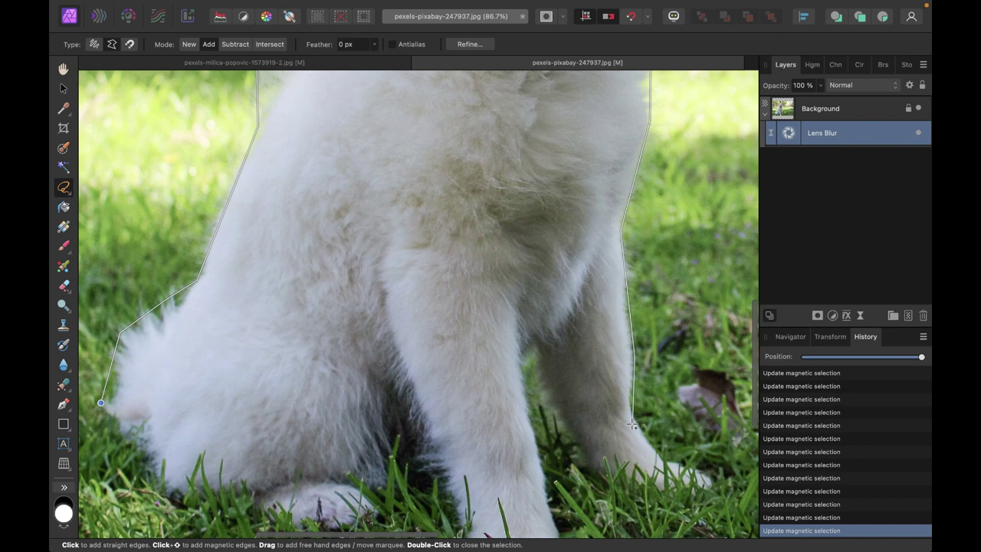
# Trace the puppy's right side, front leg and paws, then close the outline into a selection.
pyautogui.click(661, 459)
pyautogui.click(601, 484)
pyautogui.click(549, 397)
pyautogui.click(524, 340)
pyautogui.scroll(-5, 525, 339)
pyautogui.click(521, 217)
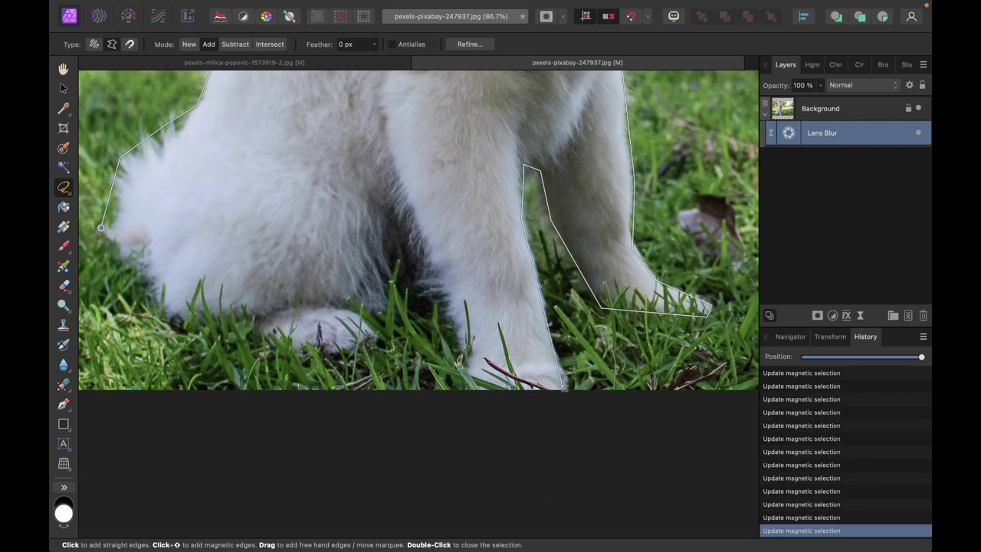
pyautogui.click(564, 387)
pyautogui.click(469, 384)
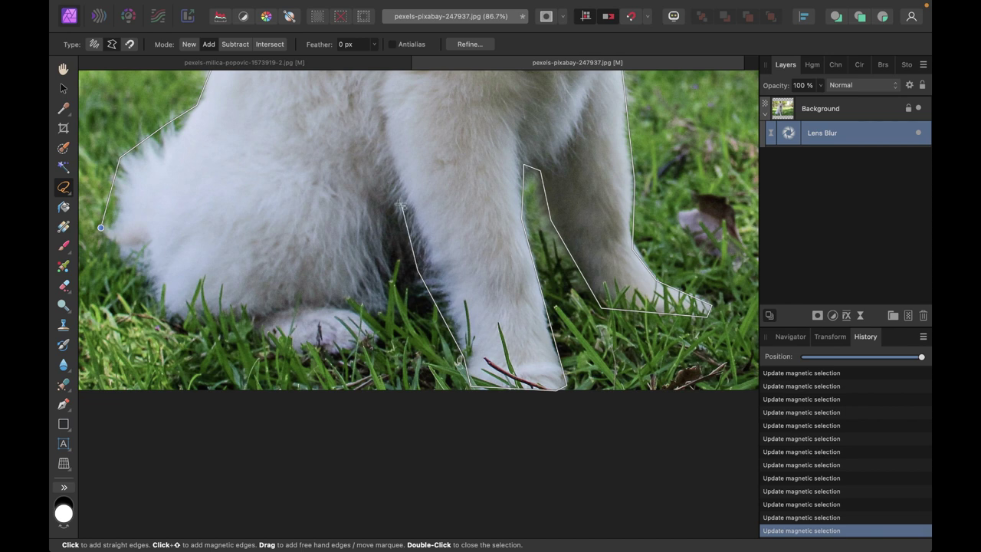
pyautogui.click(398, 205)
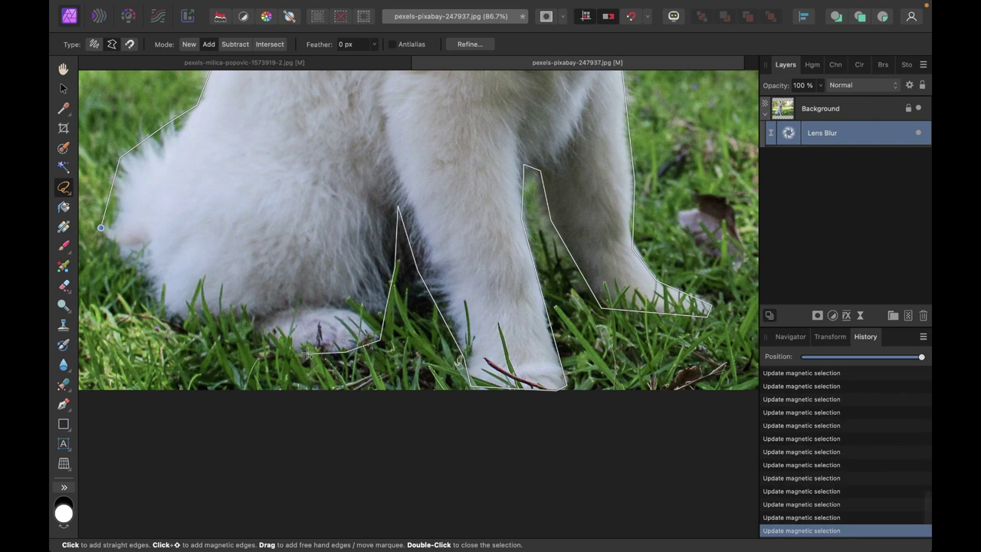
pyautogui.doubleClick(173, 261)
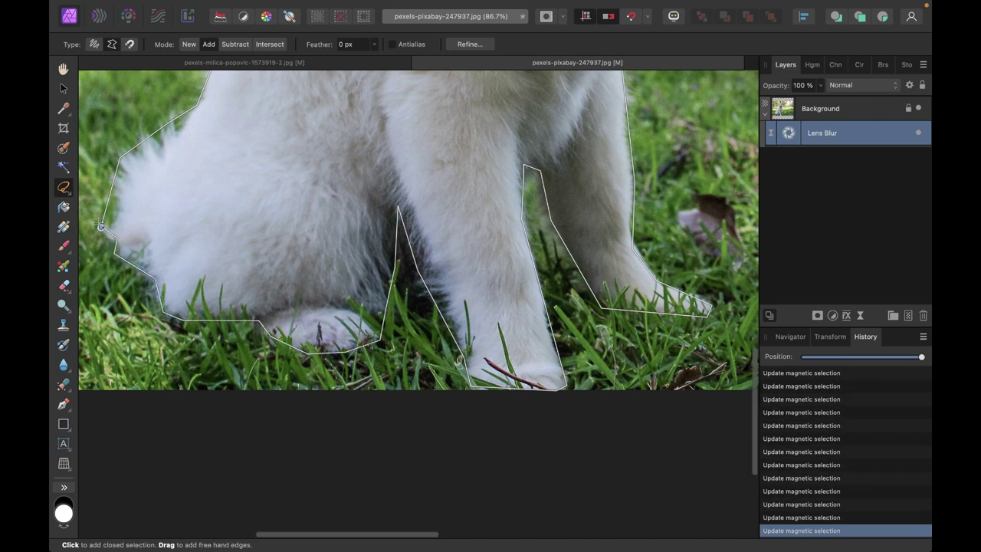
pyautogui.scroll(5, 173, 261)
pyautogui.scroll(-10, 173, 261)
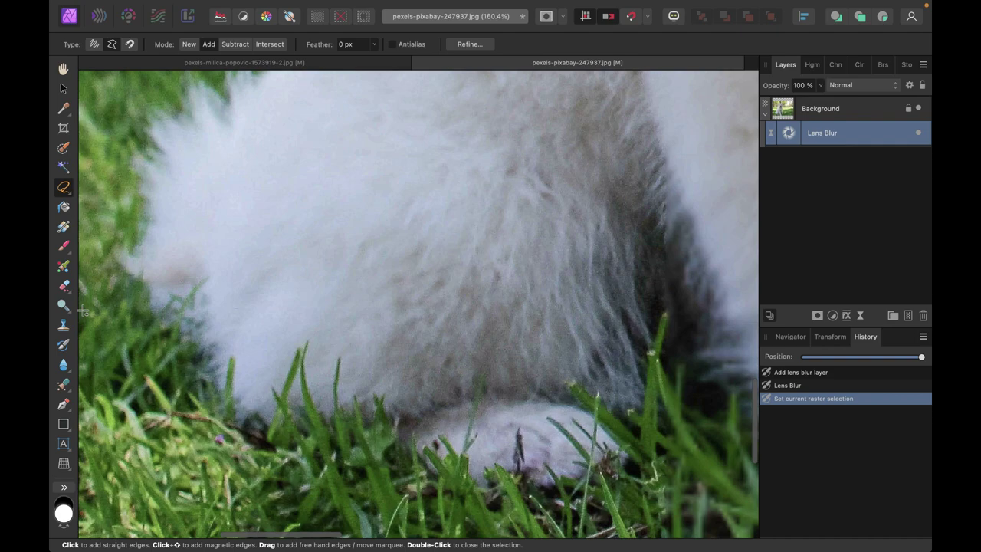
pyautogui.scroll(3, 131, 289)
pyautogui.hscroll(-2, 132, 290)
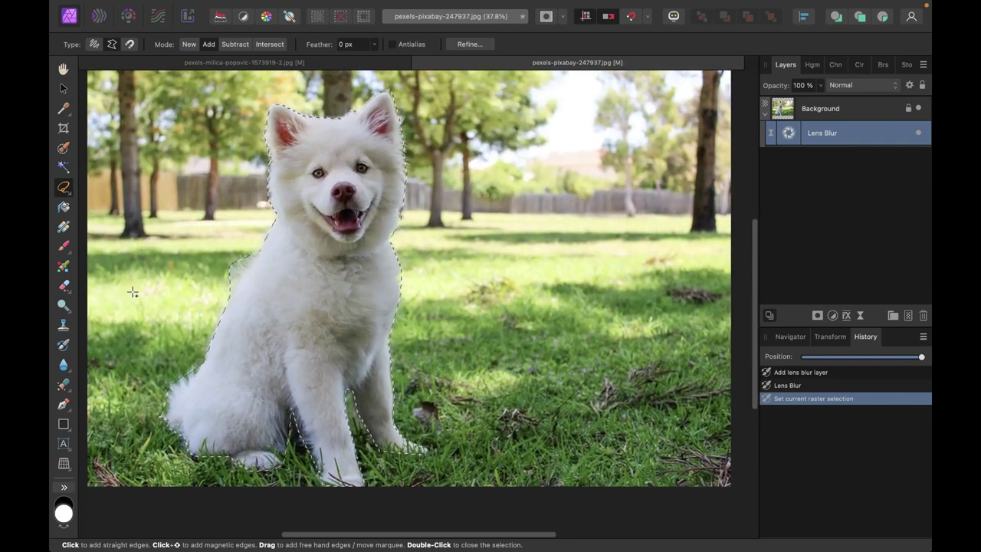
pyautogui.hscroll(-1, 132, 291)
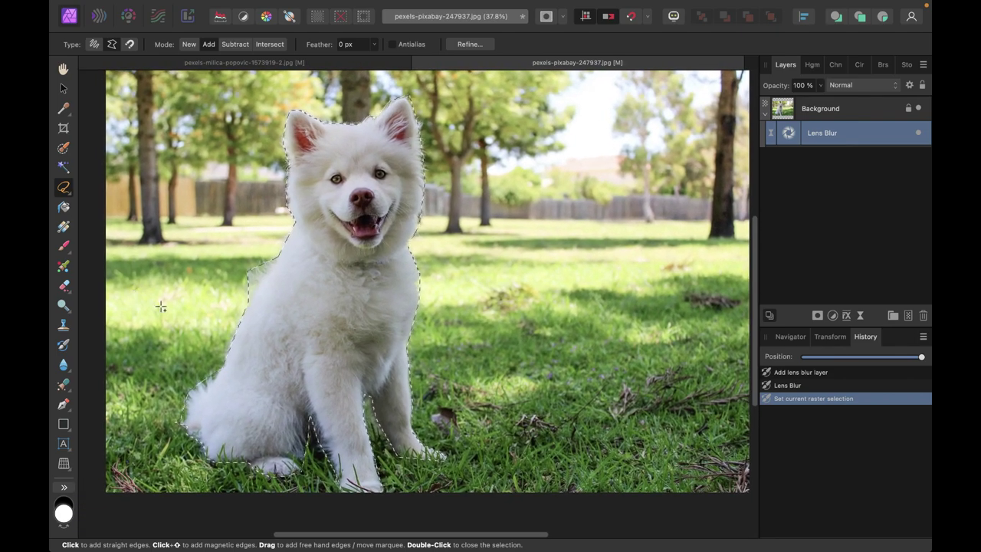
pyautogui.scroll(4, 179, 126)
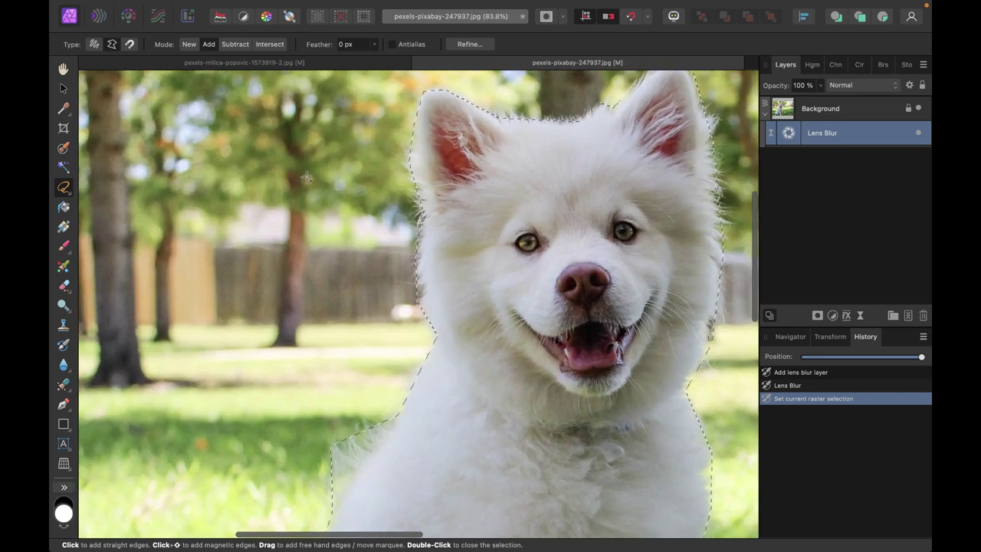
pyautogui.scroll(-5, 358, 228)
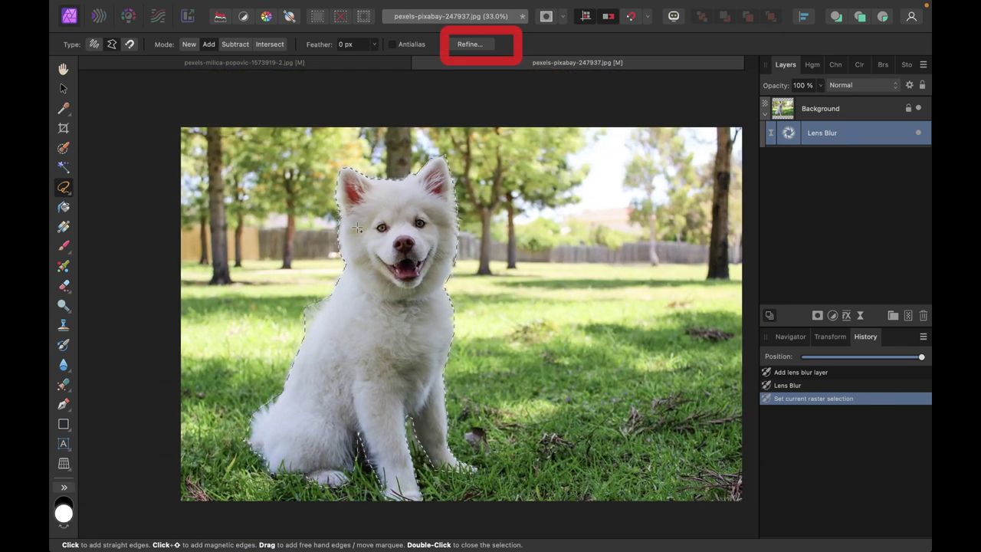
# Open Refine Selection and move its settings panel away from the dog.
pyautogui.click(464, 43)
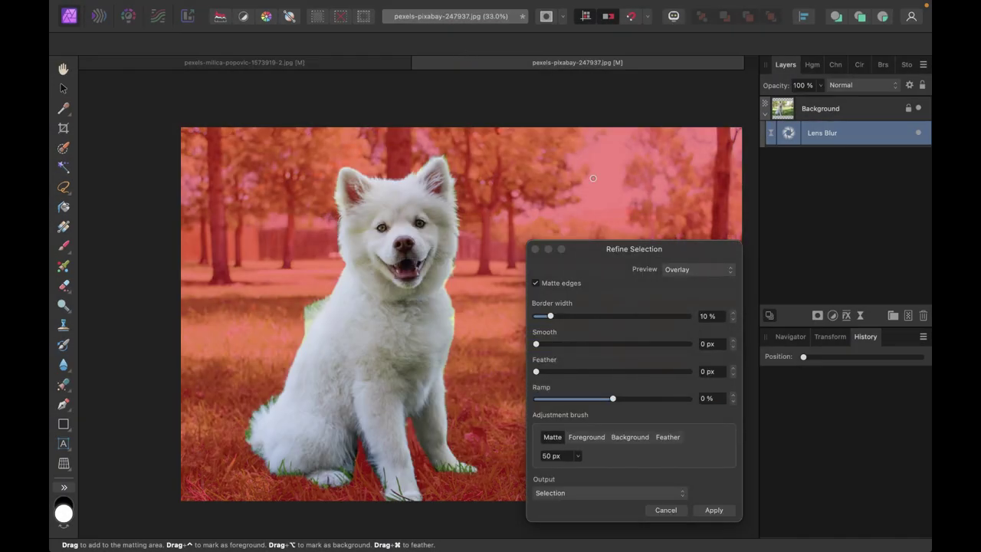
pyautogui.moveTo(594, 253); pyautogui.dragTo(744, 203)
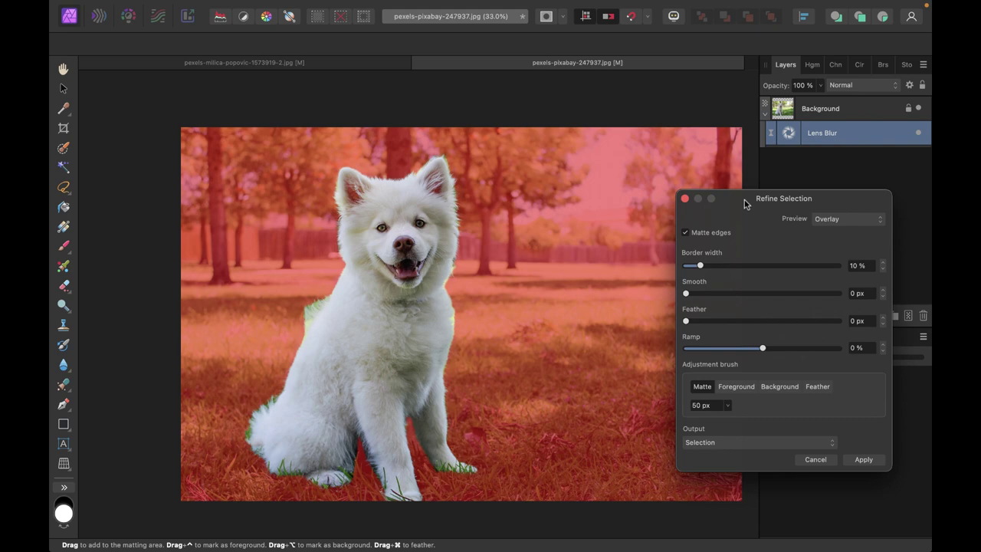
pyautogui.scroll(4, 311, 273)
pyautogui.scroll(4, 371, 425)
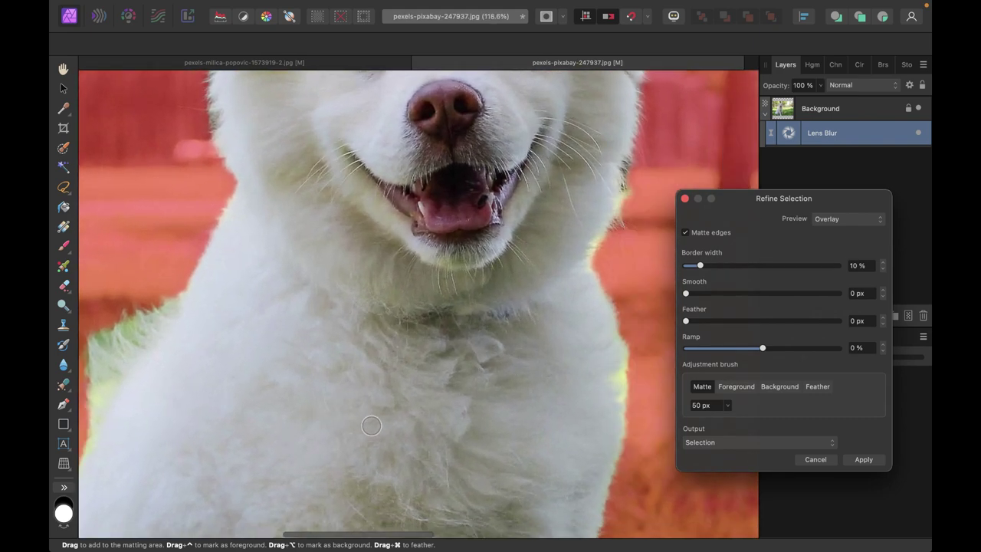
pyautogui.hscroll(2, 371, 425)
pyautogui.hscroll(-1, 371, 425)
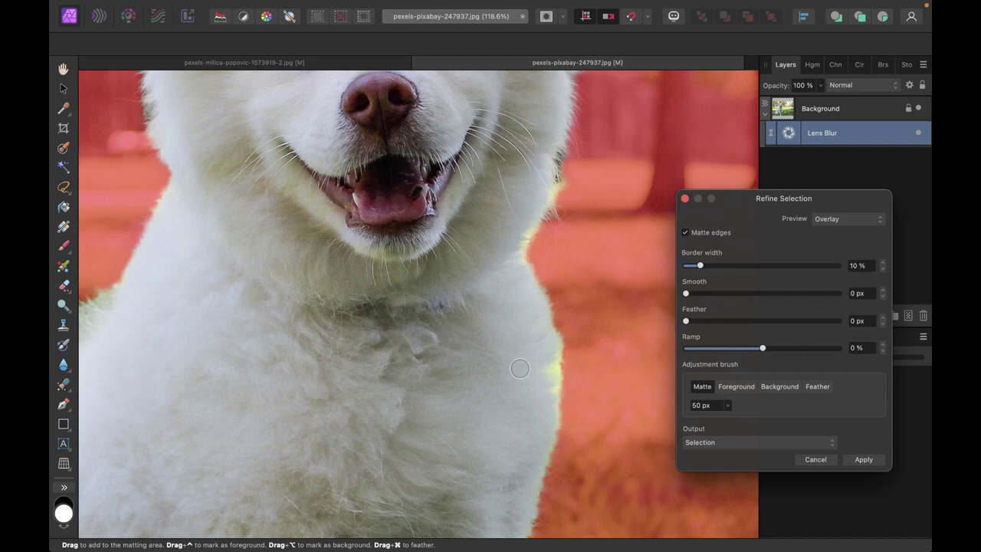
pyautogui.hscroll(2, 522, 369)
pyautogui.scroll(-1, 522, 368)
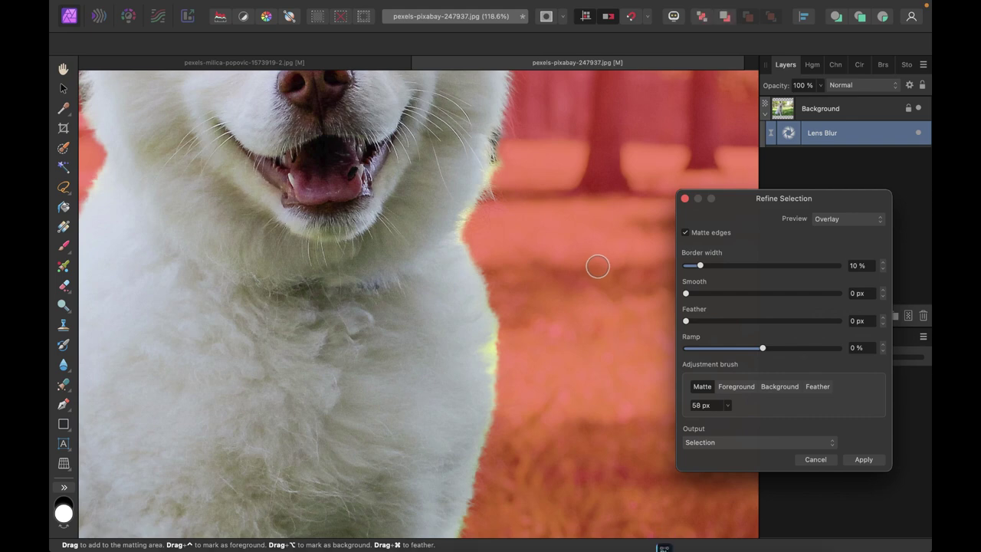
# Enlarge the Matte brush to 268 px and paint it over the dog's fur edge.
pyautogui.press(']')
pyautogui.press(']')
pyautogui.press(']')
pyautogui.press(']')
pyautogui.press(']')
pyautogui.press(']')
pyautogui.press(']')
pyautogui.press(']')
pyautogui.press(']')
pyautogui.press(']')
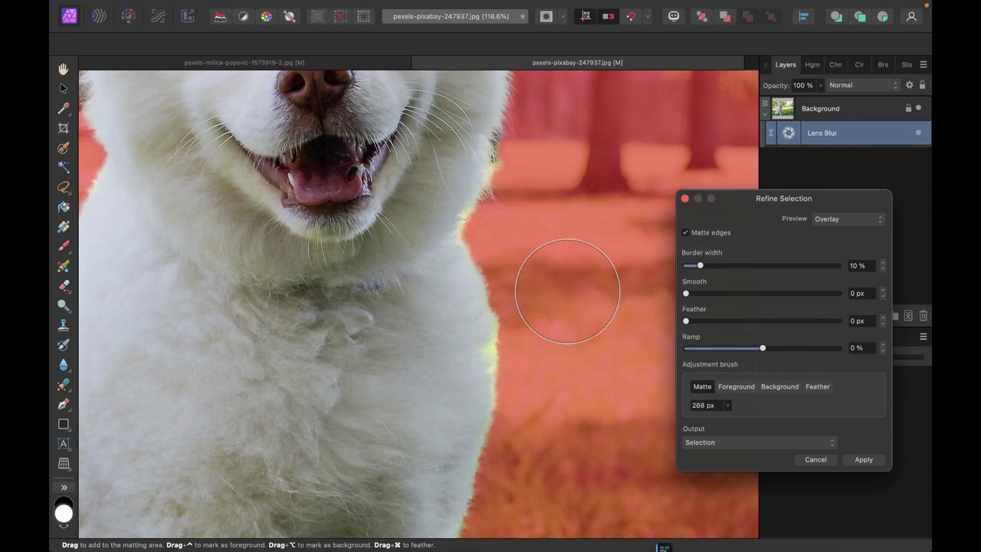
pyautogui.moveTo(519, 350); pyautogui.dragTo(516, 353)
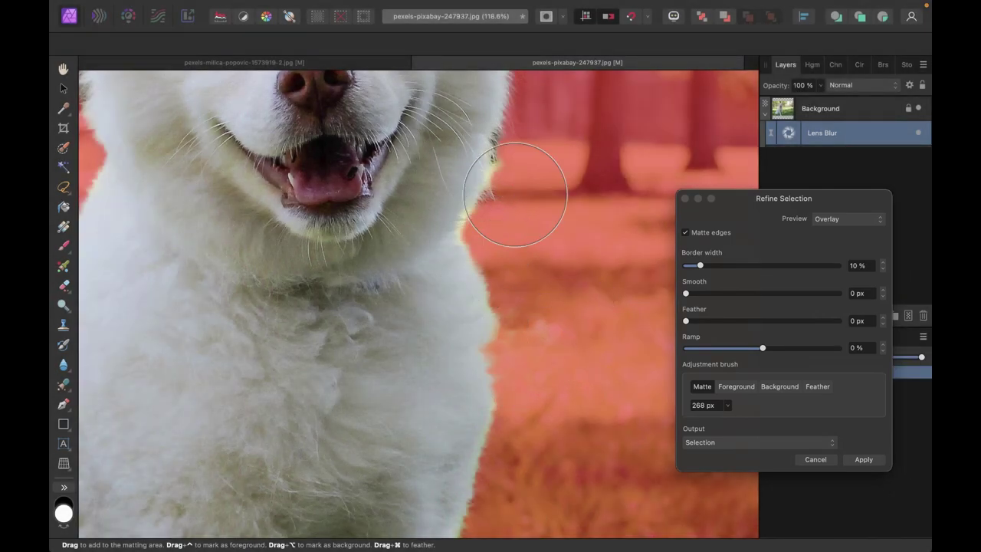
pyautogui.scroll(5, 493, 237)
pyautogui.hscroll(-4, 493, 237)
pyautogui.hscroll(3, 536, 184)
pyautogui.scroll(-5, 490, 230)
pyautogui.hscroll(-4, 490, 230)
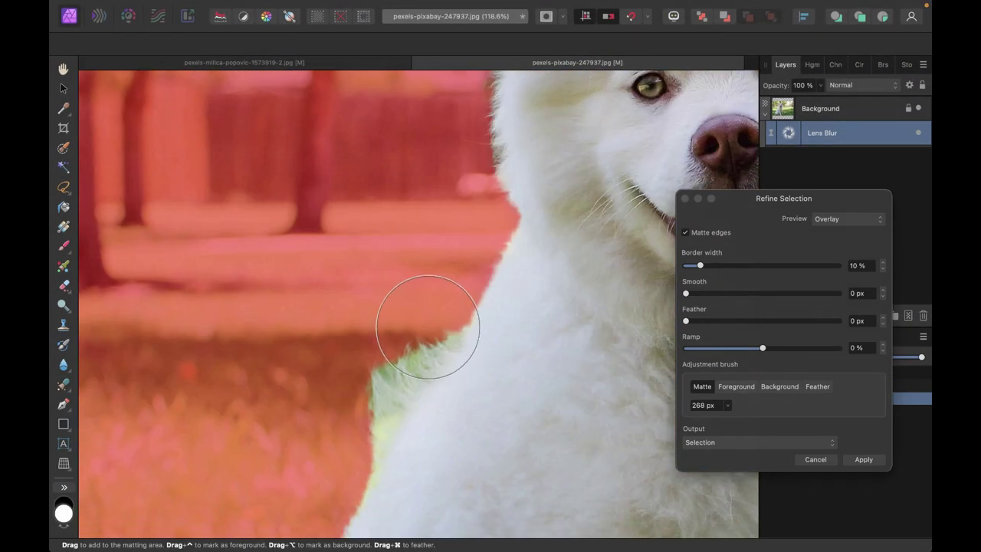
pyautogui.scroll(3, 388, 357)
pyautogui.scroll(-5, 262, 416)
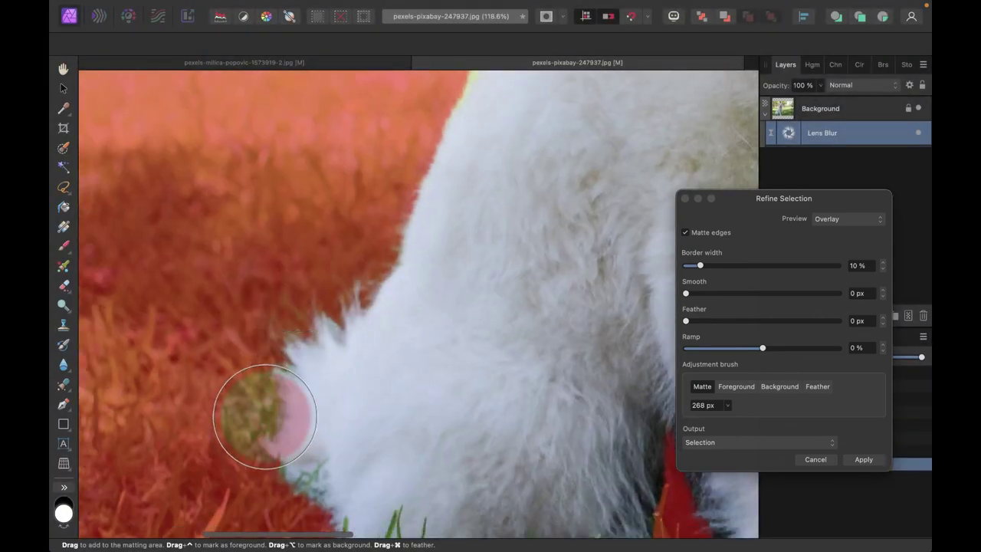
# Matte further fur edges along the legs, the grass and beside the dog's face.
pyautogui.click(372, 431)
pyautogui.scroll(2, 475, 452)
pyautogui.click(452, 423)
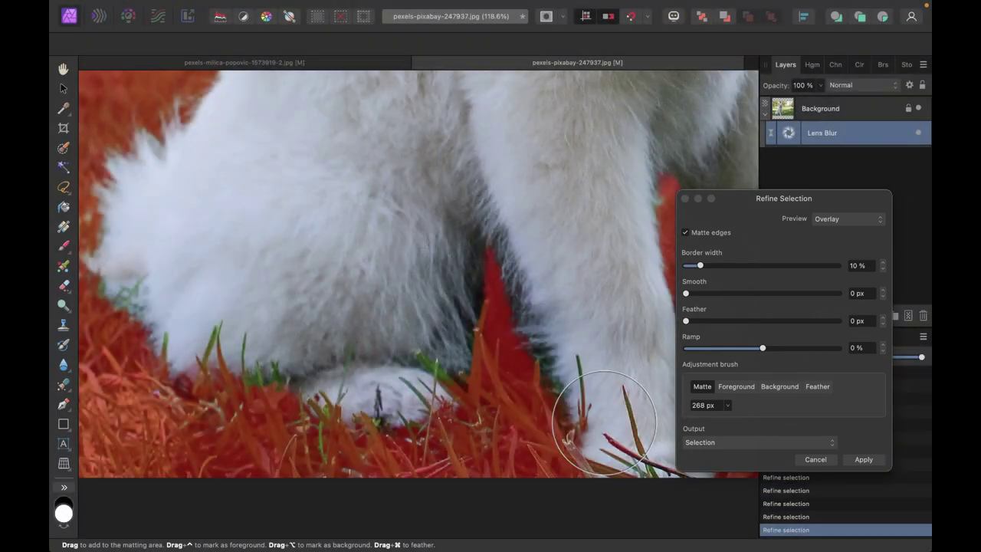
pyautogui.scroll(-2, 606, 357)
pyautogui.click(536, 324)
pyautogui.scroll(3, 574, 266)
pyautogui.scroll(5, 574, 265)
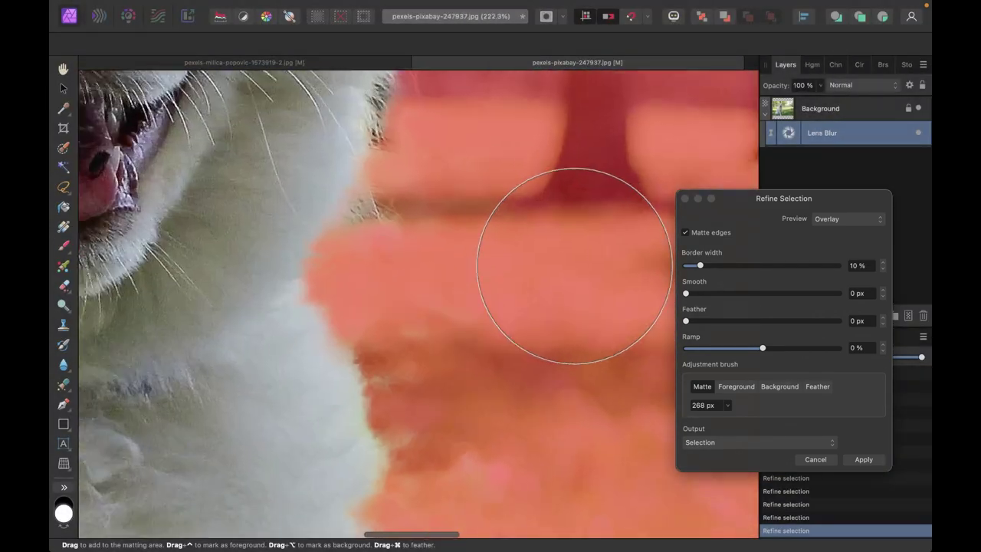
pyautogui.click(379, 209)
pyautogui.scroll(2, 482, 302)
pyautogui.scroll(3, 204, 295)
pyautogui.scroll(-7, 204, 295)
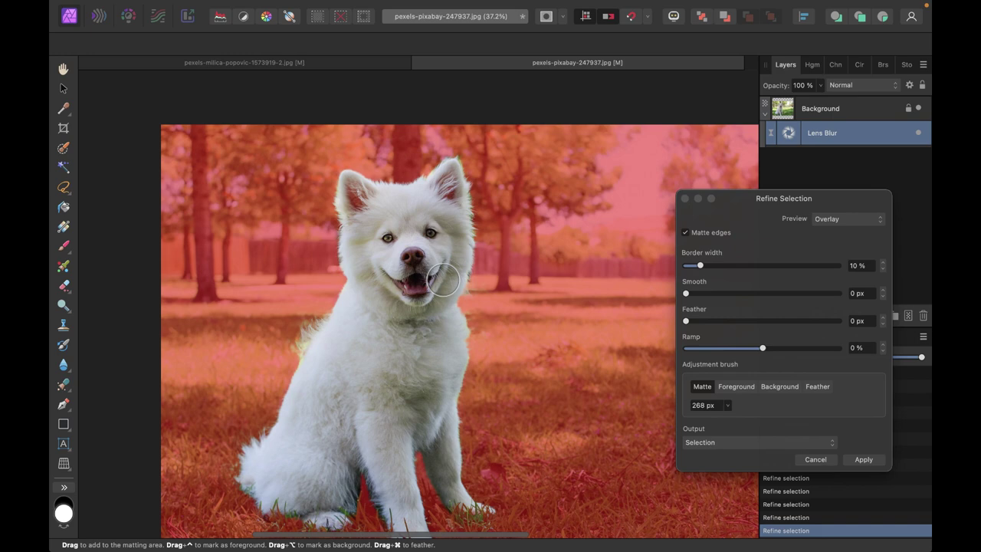
pyautogui.scroll(1, 441, 280)
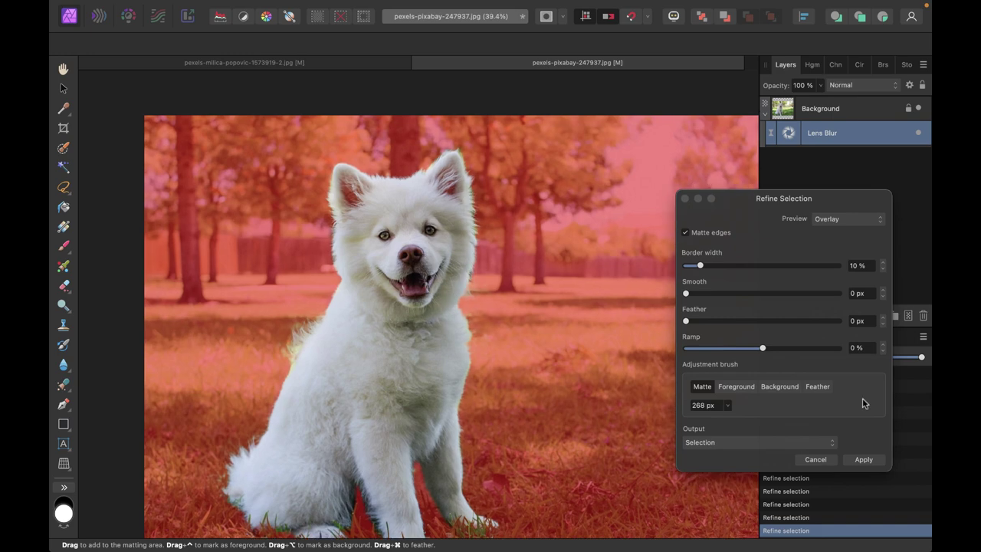
pyautogui.scroll(5, 375, 376)
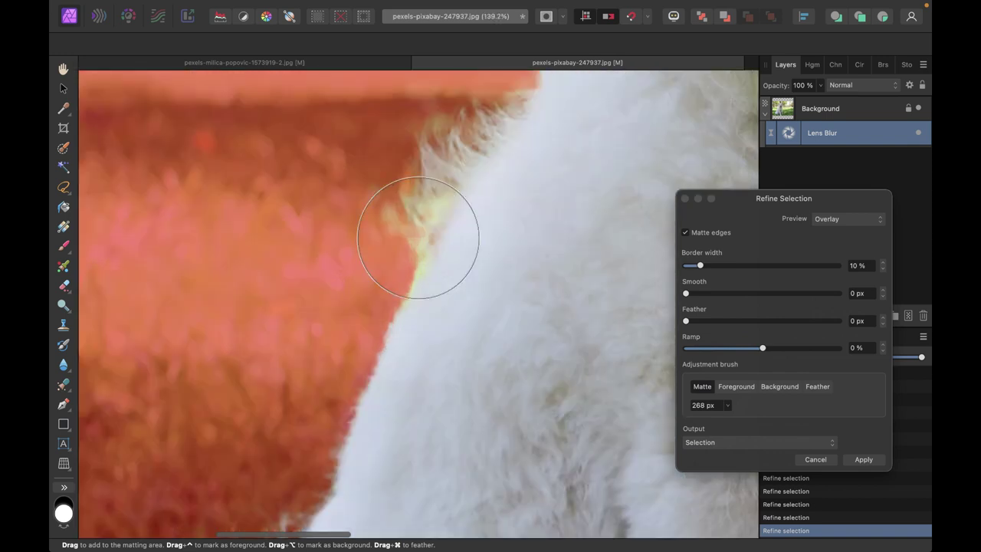
pyautogui.hscroll(2, 423, 227)
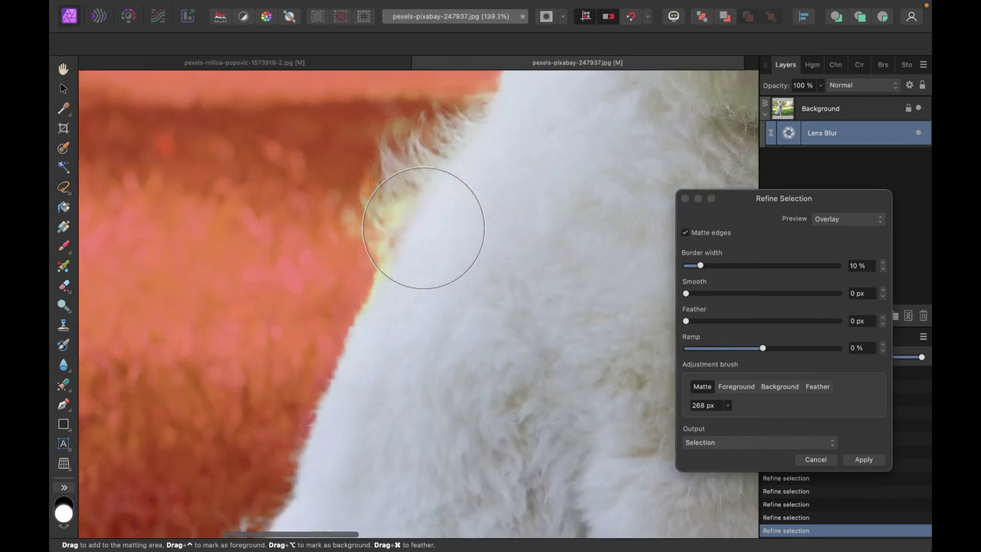
pyautogui.hscroll(4, 423, 228)
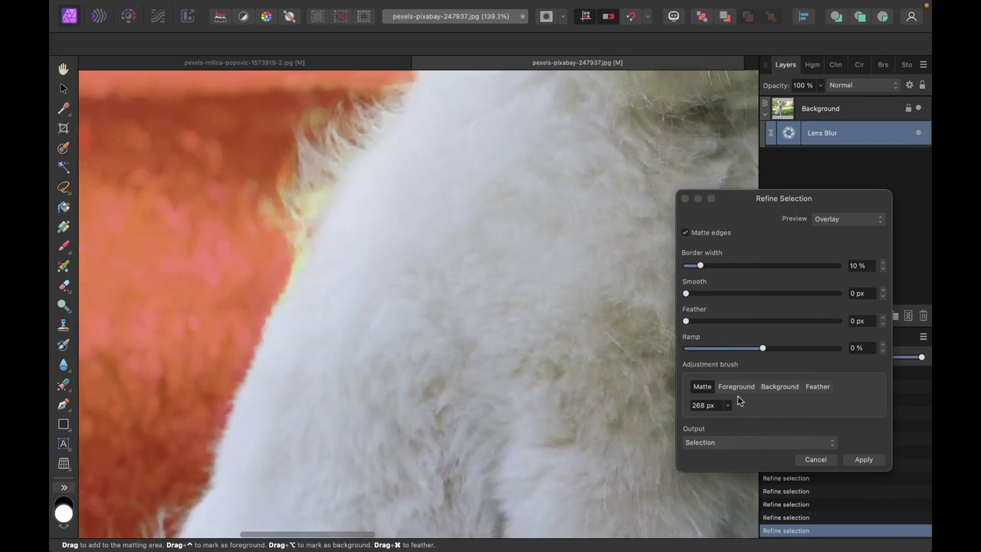
# Output the refined selection as a New layer with mask and apply it.
pyautogui.click(716, 446)
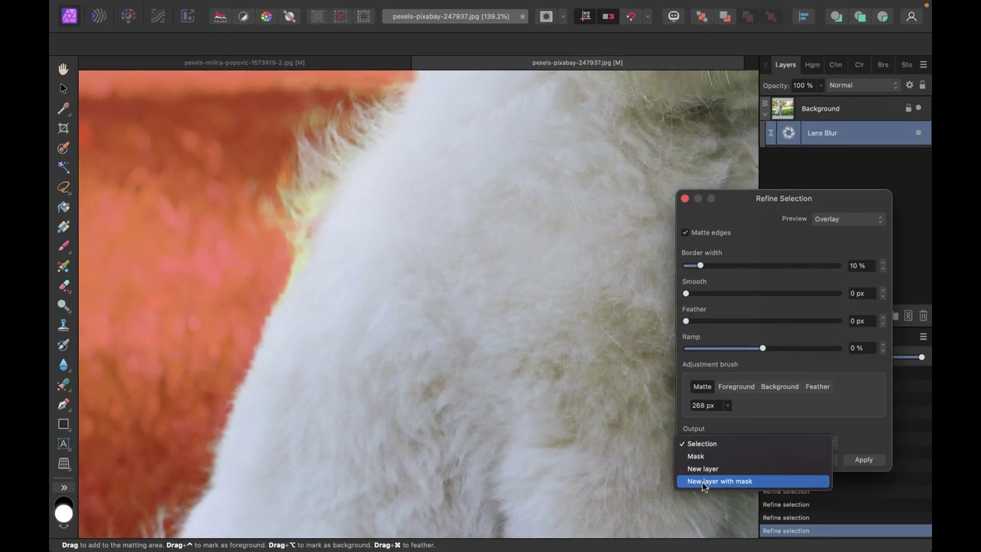
pyautogui.click(702, 481)
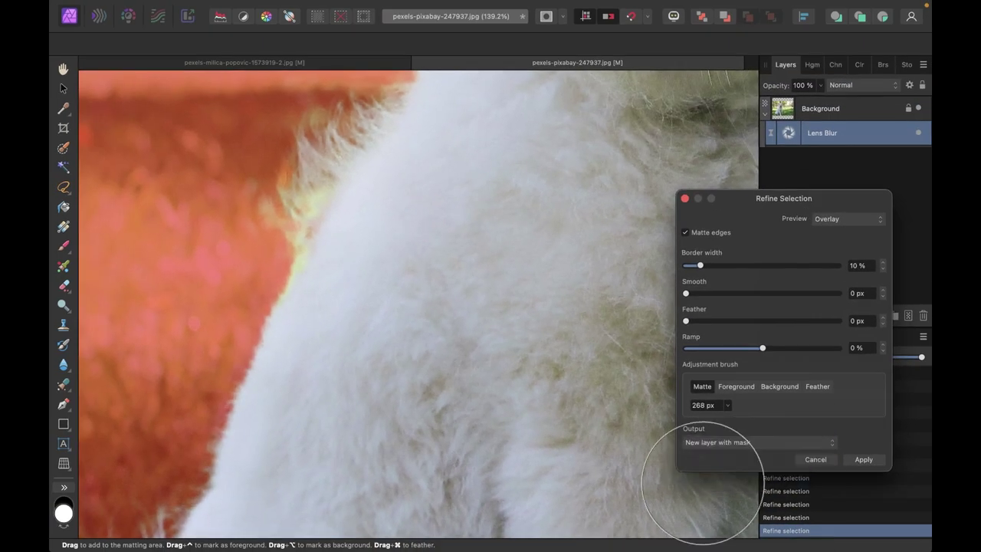
pyautogui.click(864, 460)
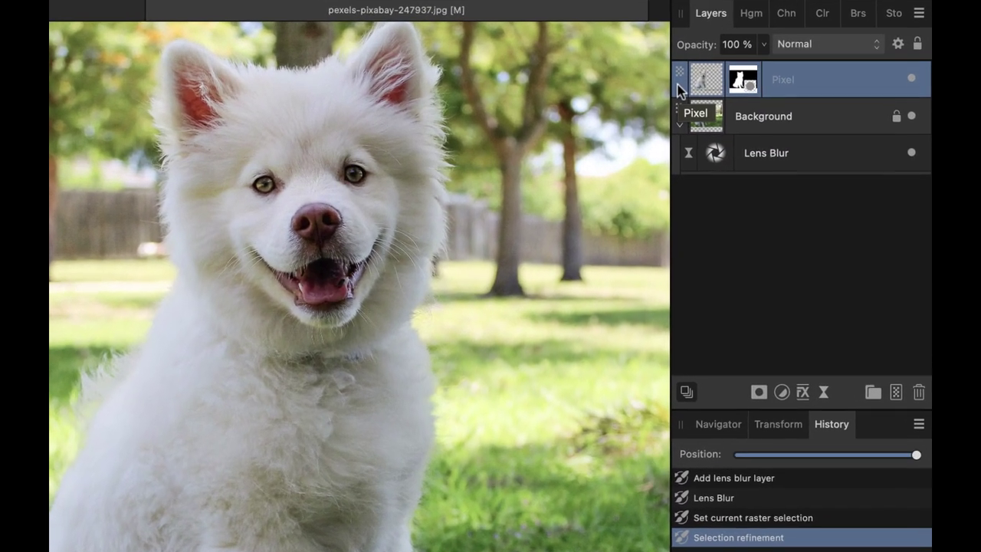
# Expand the new Pixel layer and view its mask alone, a white puppy silhouette on black.
pyautogui.click(764, 114)
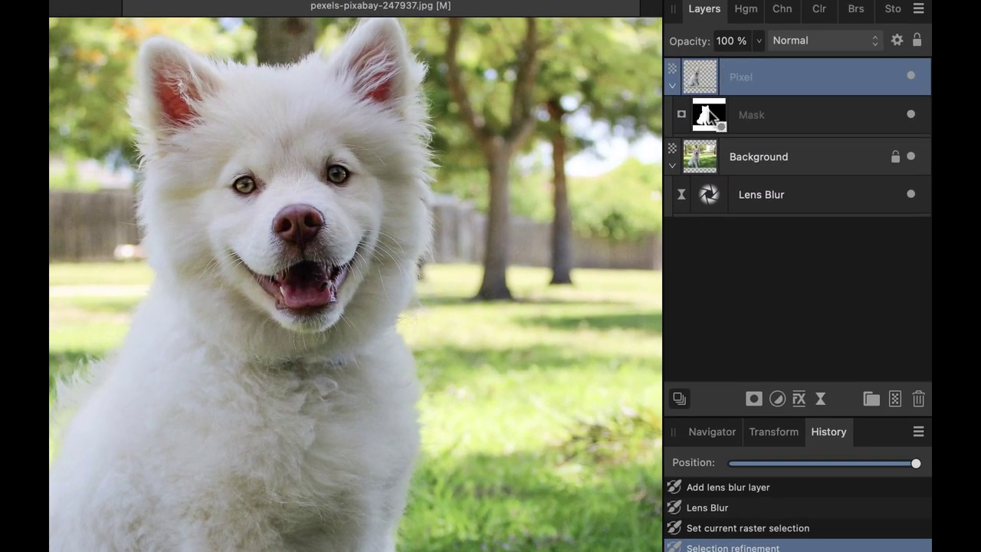
pyautogui.keyDown('alt'); pyautogui.click(709, 115); pyautogui.keyUp('alt')
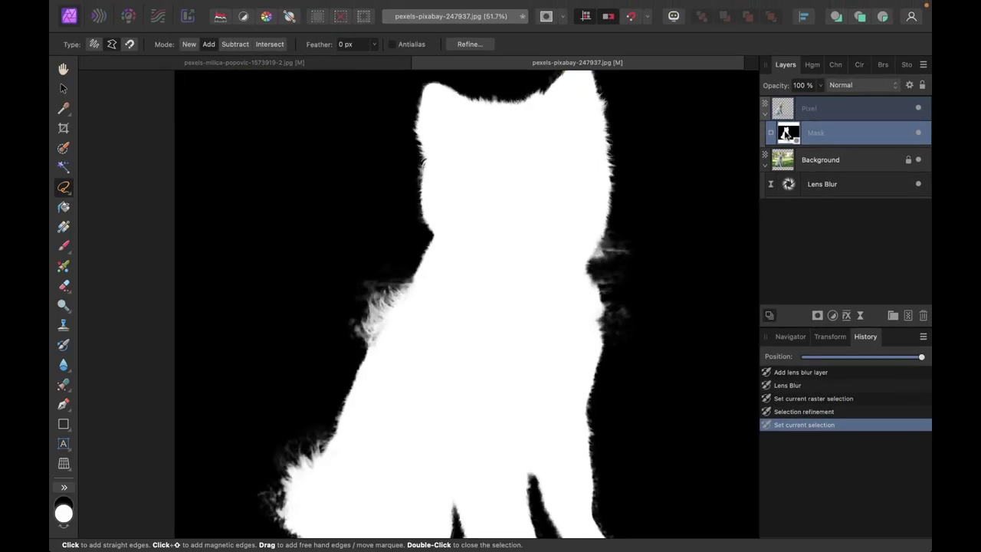
pyautogui.scroll(5, 467, 306)
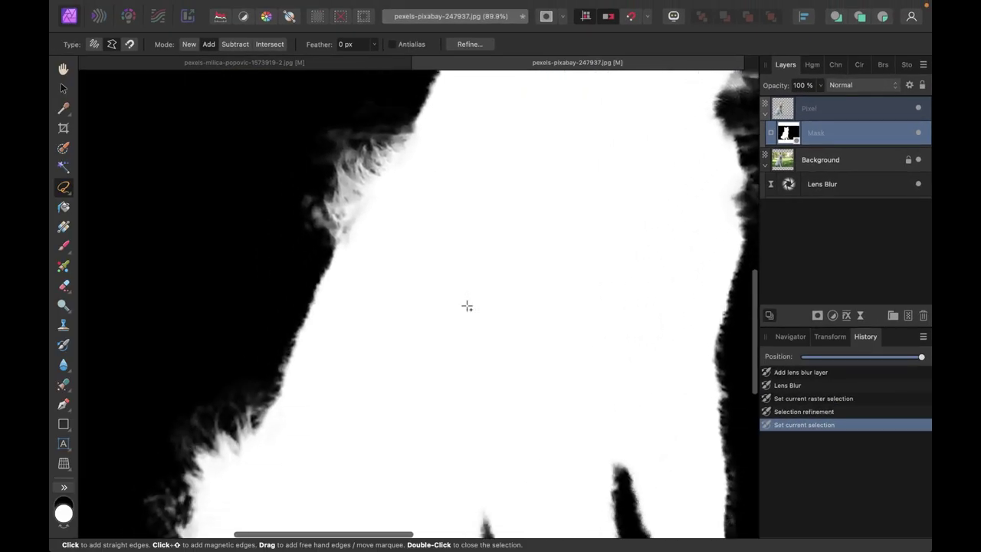
pyautogui.hscroll(10, 467, 306)
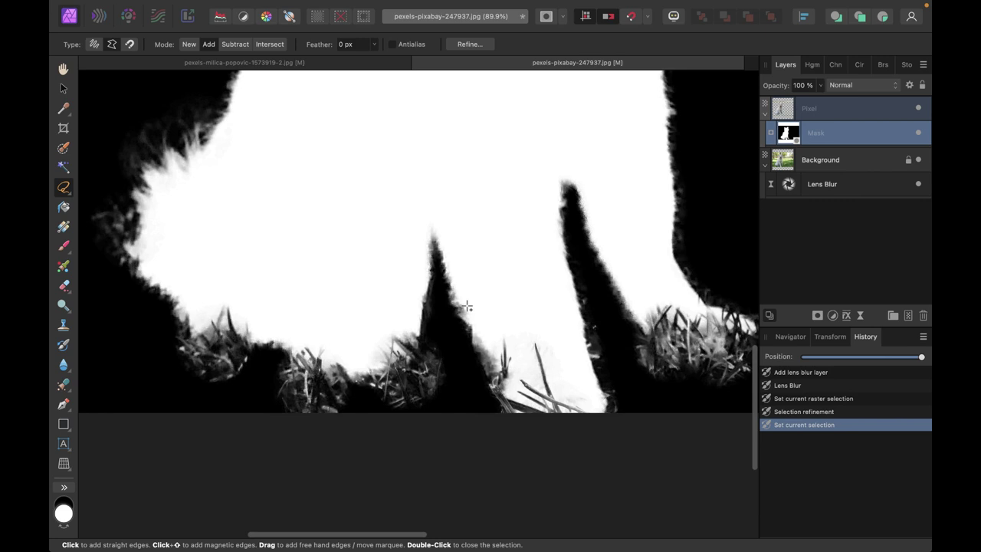
pyautogui.hscroll(-10, 467, 306)
pyautogui.scroll(4, 466, 306)
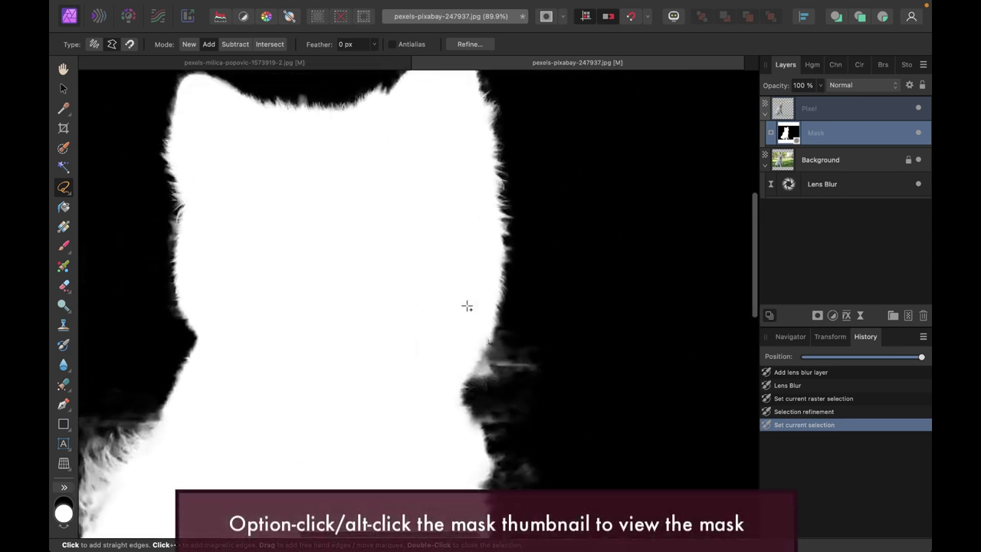
pyautogui.scroll(-6, 467, 306)
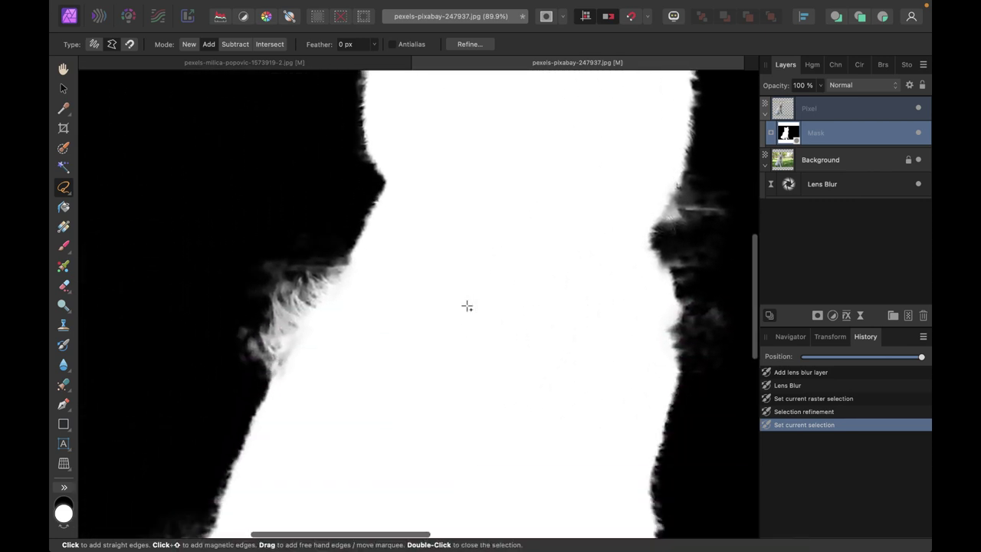
pyautogui.hscroll(8, 467, 306)
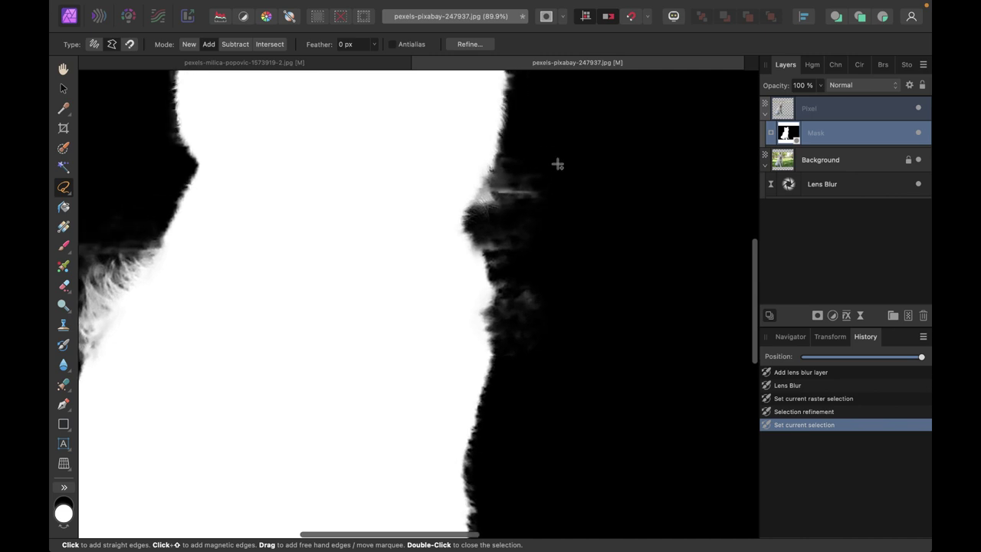
pyautogui.scroll(1, 557, 162)
pyautogui.hscroll(-8, 556, 161)
pyautogui.hscroll(-3, 504, 238)
pyautogui.scroll(-10, 373, 361)
pyautogui.hscroll(4, 373, 361)
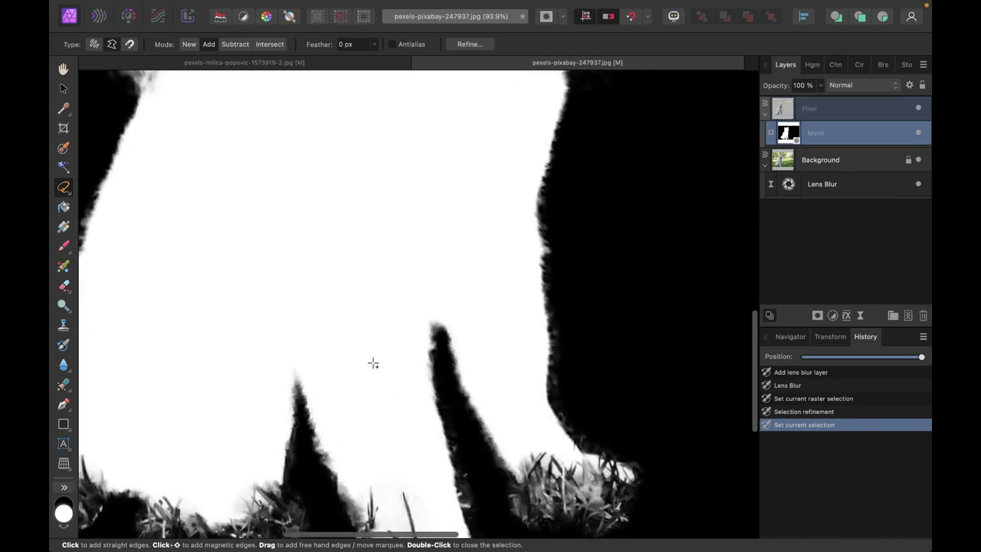
pyautogui.hscroll(-5, 373, 363)
pyautogui.scroll(-2, 374, 363)
pyautogui.scroll(2, 373, 363)
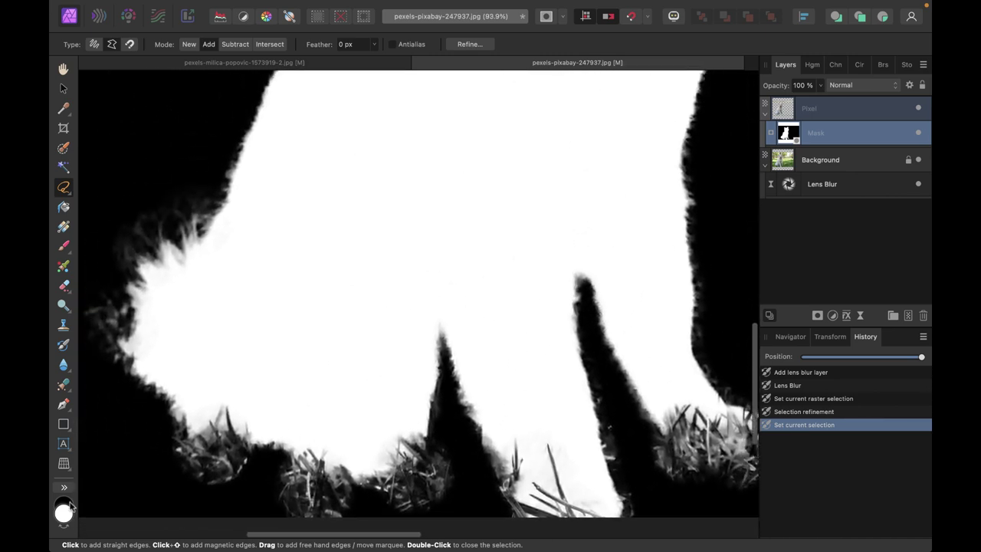
# Pick the Paint Brush with black and paint over the mask's left edge.
pyautogui.click(64, 246)
pyautogui.click(65, 489)
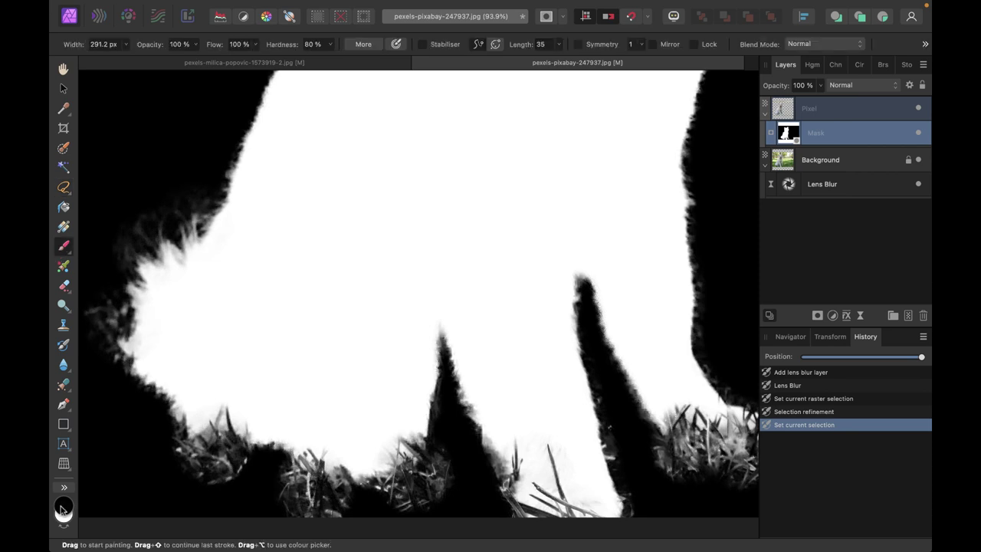
pyautogui.hscroll(-6, 104, 352)
pyautogui.scroll(1, 105, 353)
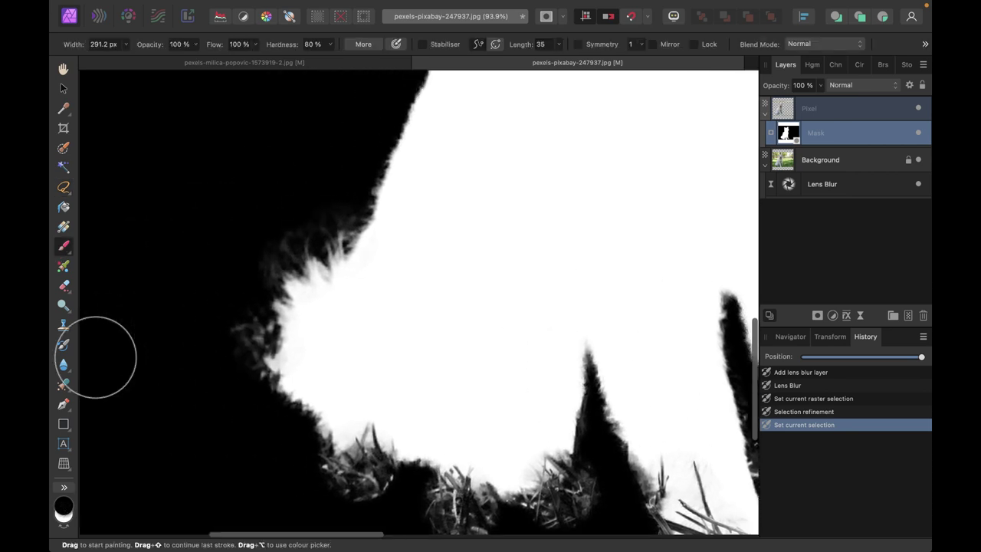
pyautogui.click(230, 328)
pyautogui.moveTo(230, 328); pyautogui.dragTo(243, 263)
# Clean stray mask areas along the dog's edge, then return to the full photo view.
pyautogui.click(357, 503)
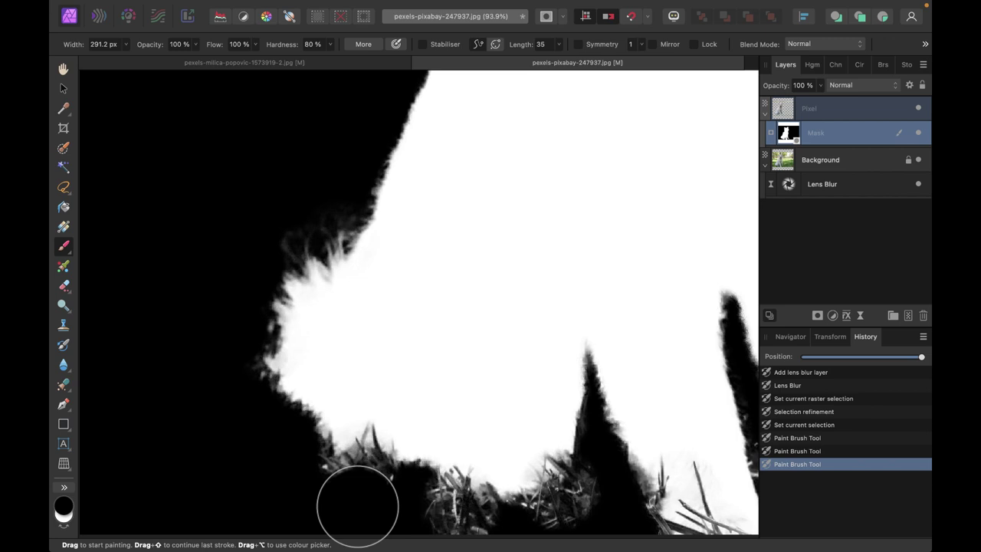
pyautogui.scroll(-3, 444, 483)
pyautogui.click(535, 464)
pyautogui.click(535, 463)
pyautogui.scroll(5, 535, 464)
pyautogui.scroll(-3, 503, 332)
pyautogui.click(498, 208)
pyautogui.scroll(-3, 498, 208)
pyautogui.click(281, 398)
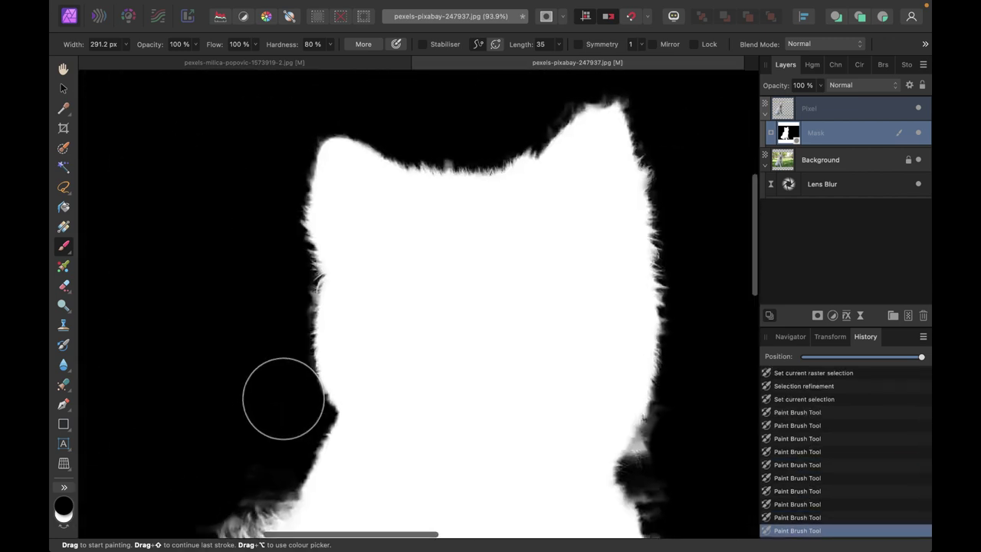
pyautogui.hscroll(-3, 281, 399)
pyautogui.click(437, 431)
pyautogui.scroll(-3, 345, 458)
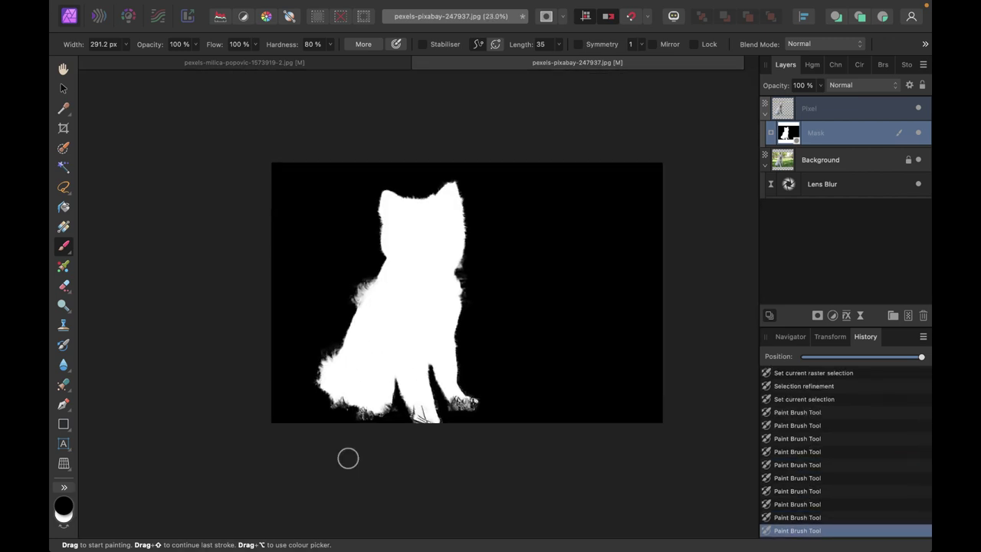
pyautogui.click(798, 110)
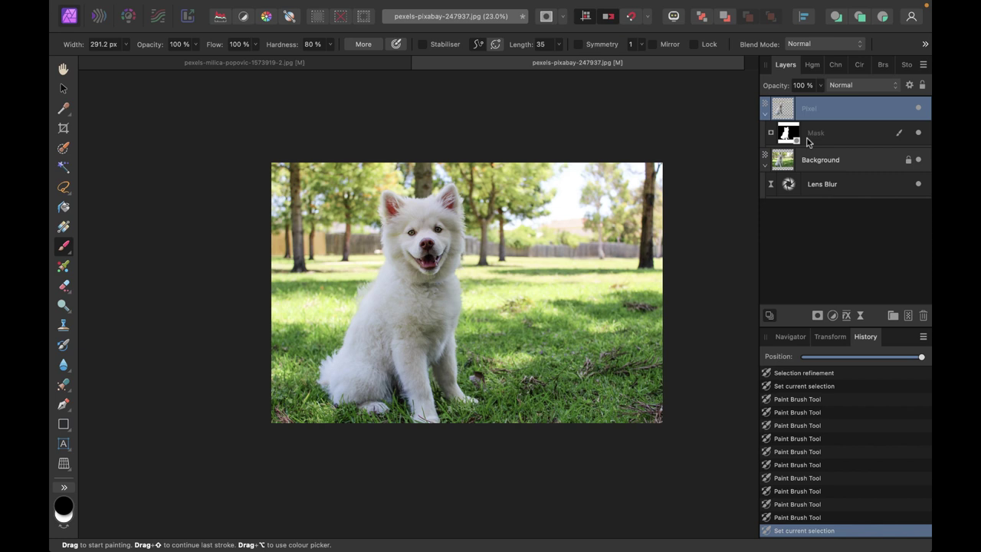
# Add a Compound Mask and nest it inside the Lens Blur layer.
pyautogui.click(772, 186)
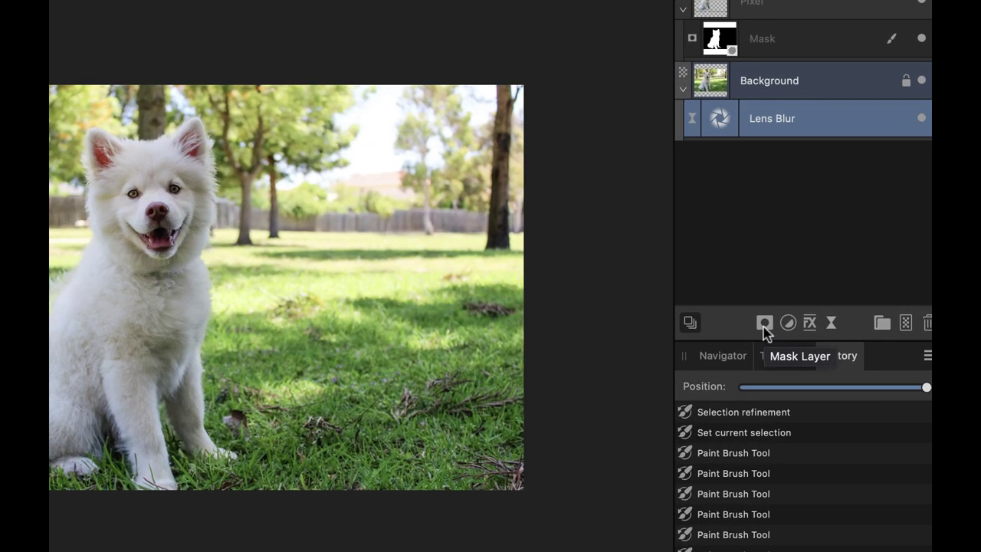
pyautogui.click(817, 320)
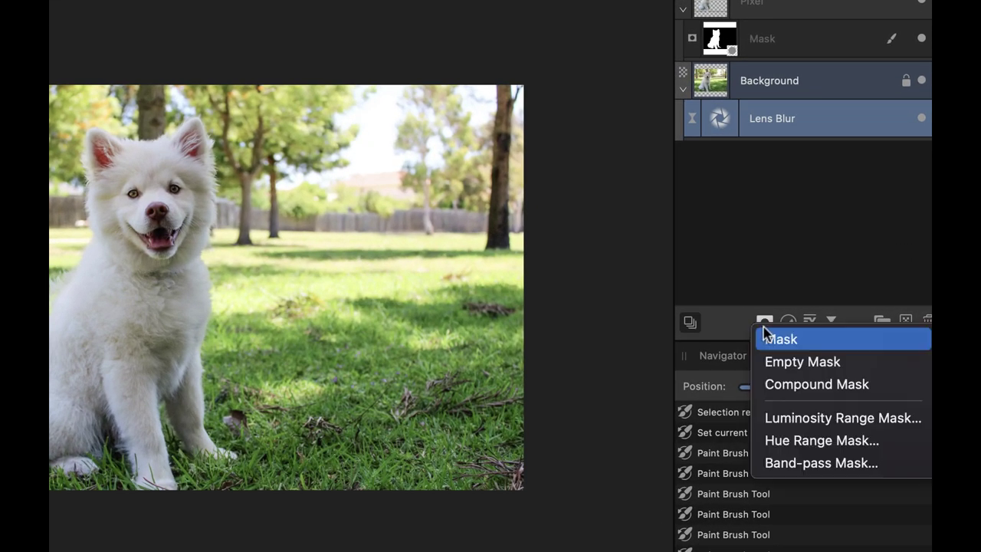
pyautogui.click(784, 384)
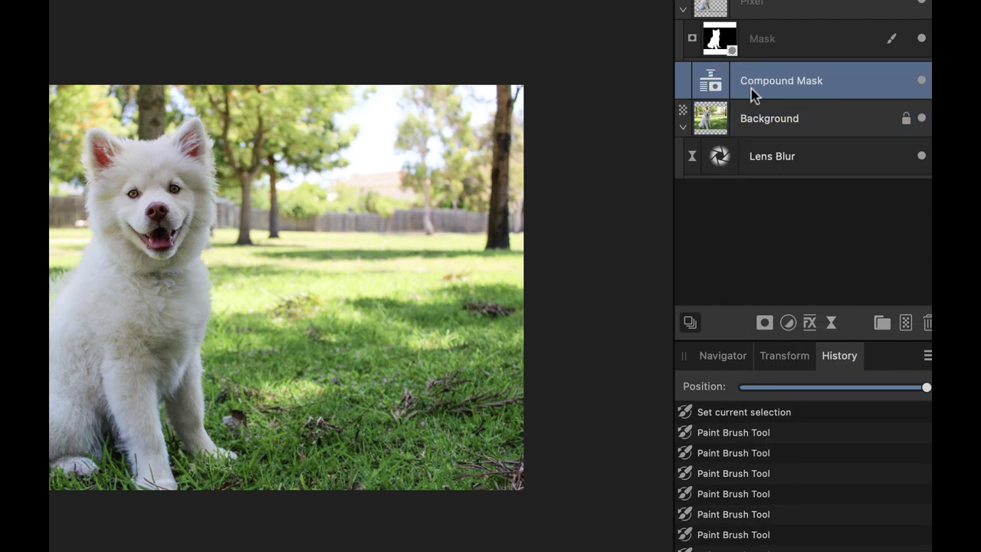
pyautogui.moveTo(753, 94); pyautogui.dragTo(792, 165)
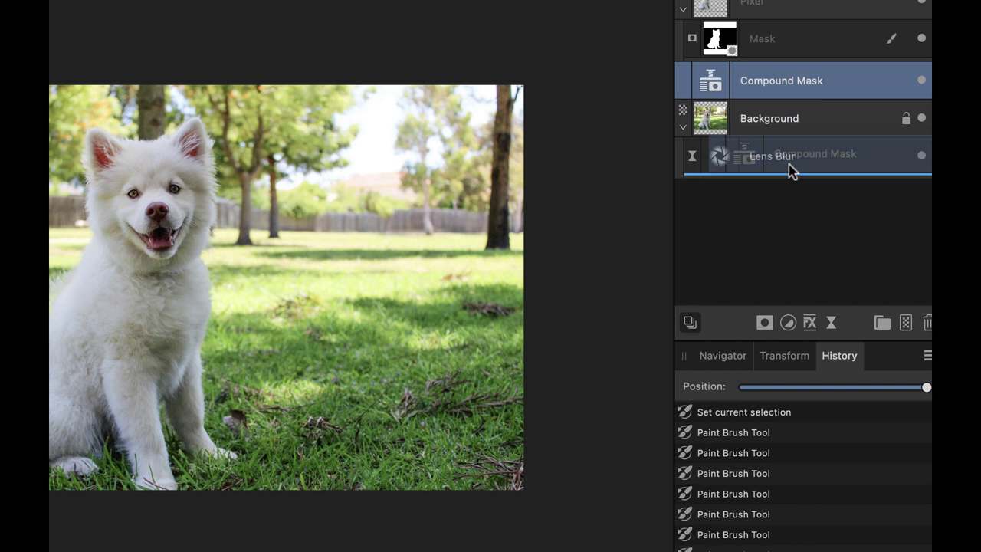
pyautogui.moveTo(790, 164); pyautogui.dragTo(788, 156)
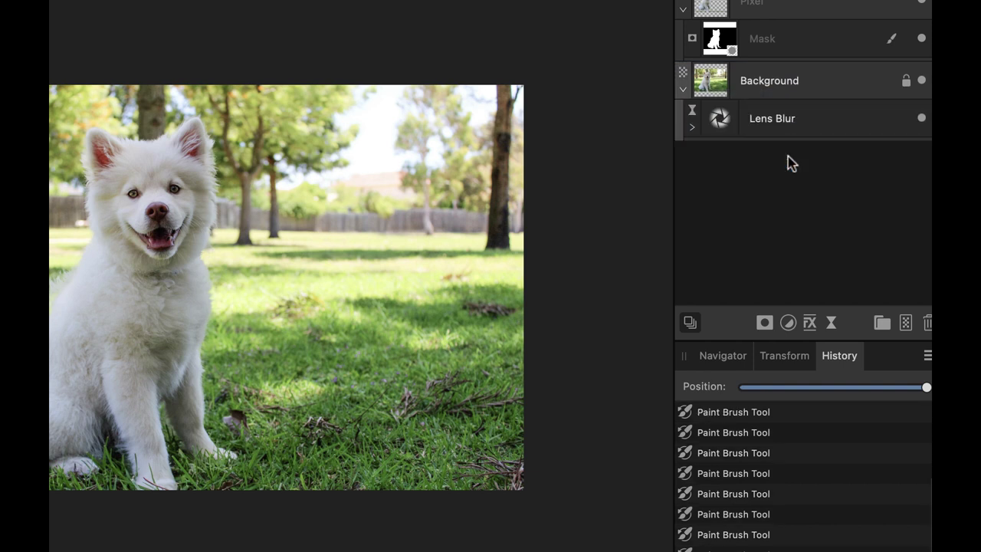
# Move the dog's mask into the Compound Mask and place the Lens Blur group above Background.
pyautogui.click(692, 127)
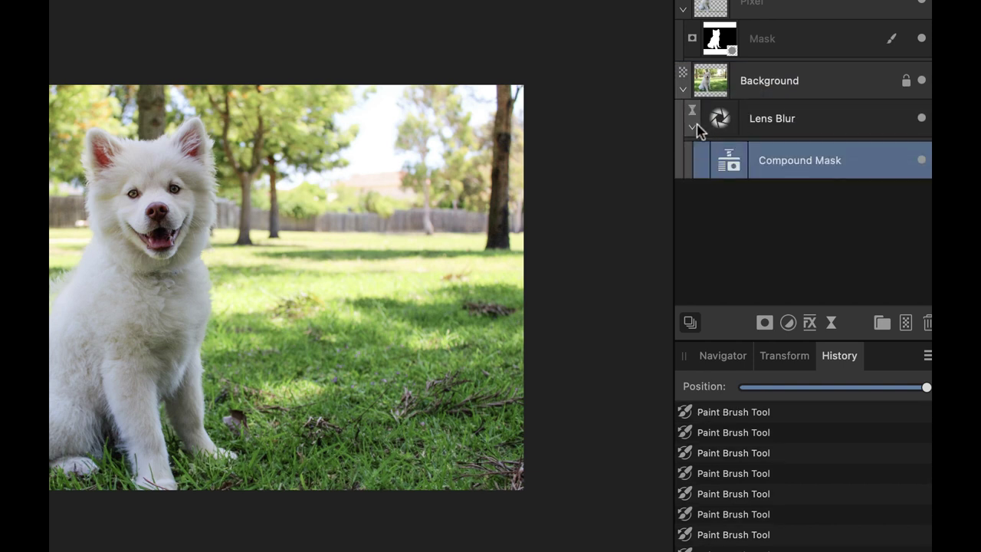
pyautogui.click(727, 44)
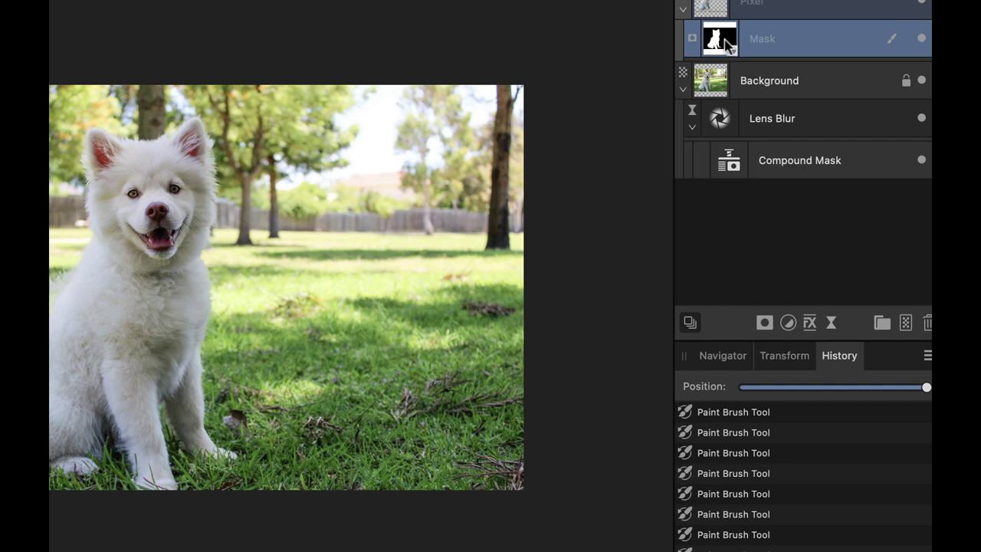
pyautogui.moveTo(726, 44); pyautogui.dragTo(771, 165)
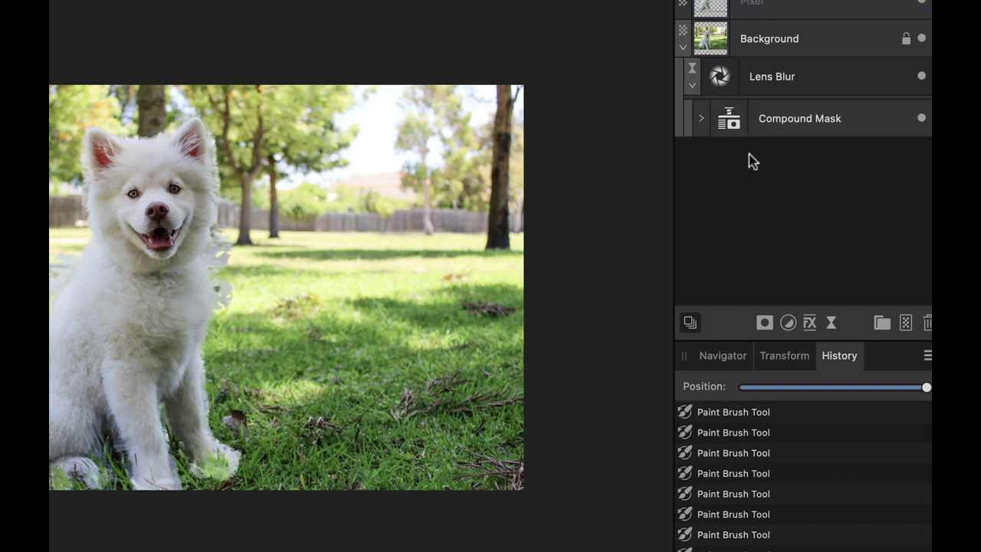
pyautogui.click(702, 119)
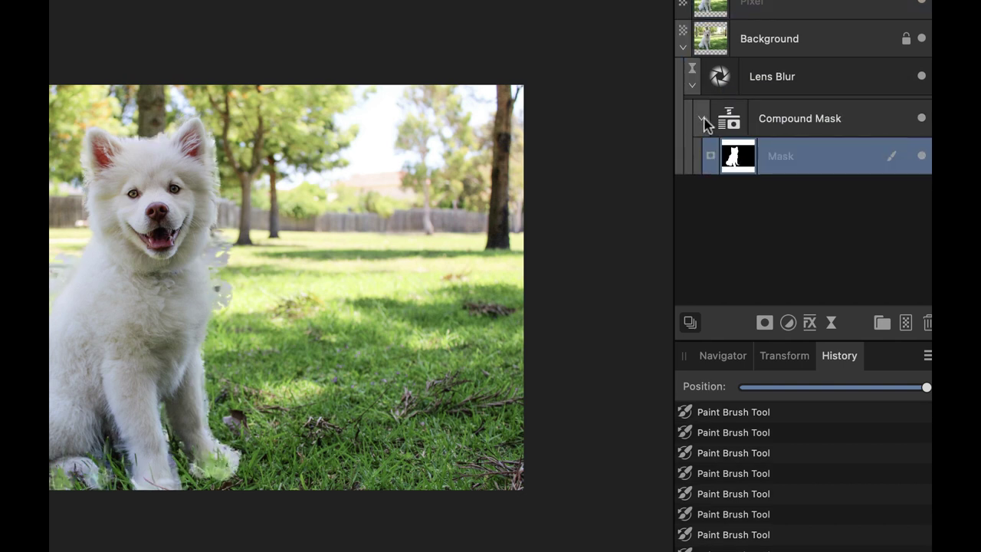
pyautogui.moveTo(766, 76); pyautogui.dragTo(778, 45)
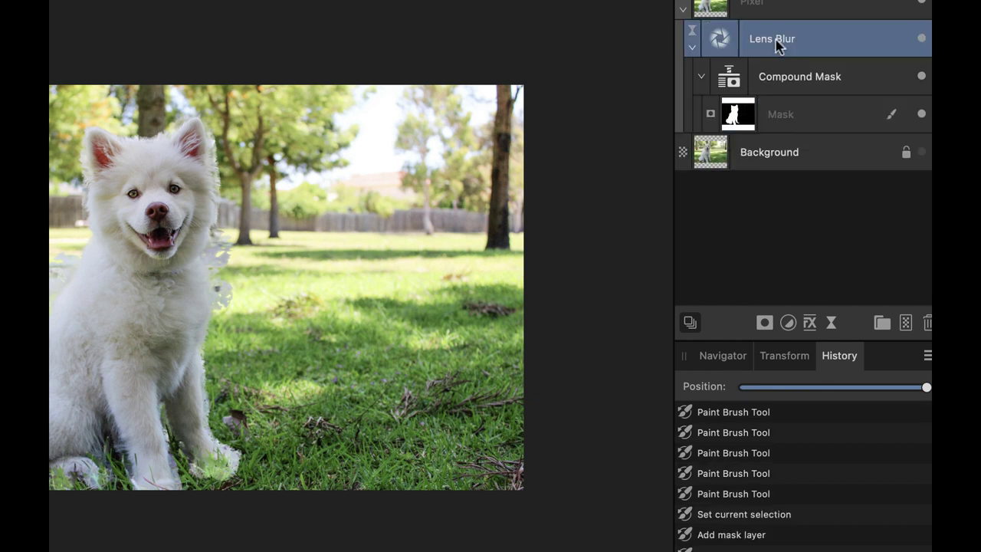
# Set the Lens Blur radius to 100 px and invert the dog mask so the background blurs.
pyautogui.doubleClick(721, 43)
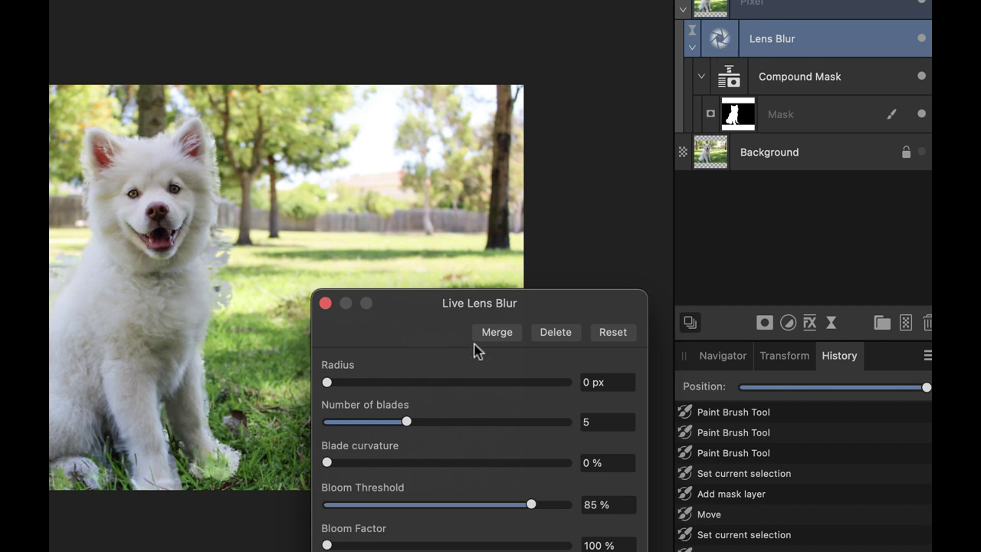
pyautogui.moveTo(330, 383); pyautogui.dragTo(728, 428)
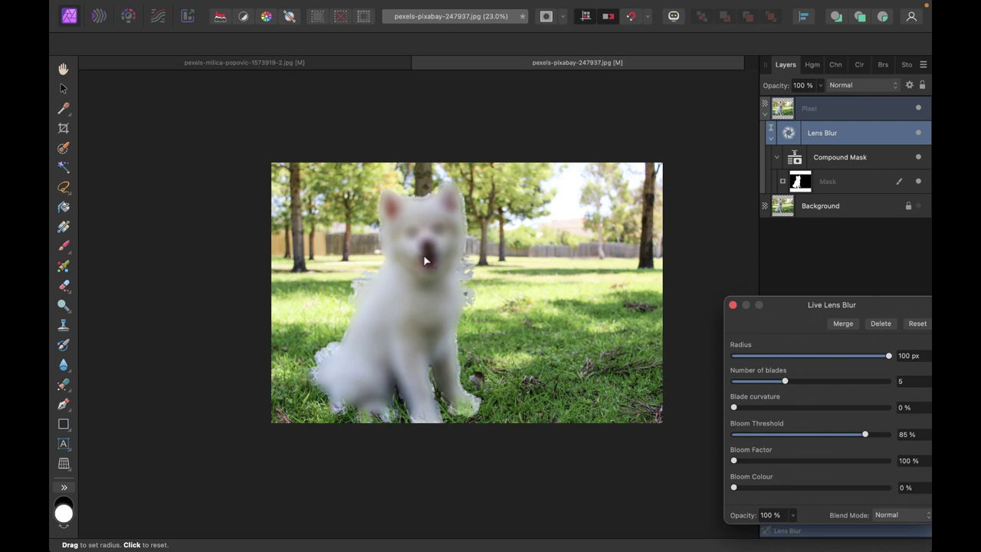
pyautogui.keyDown('alt'); pyautogui.click(801, 181); pyautogui.keyUp('alt')
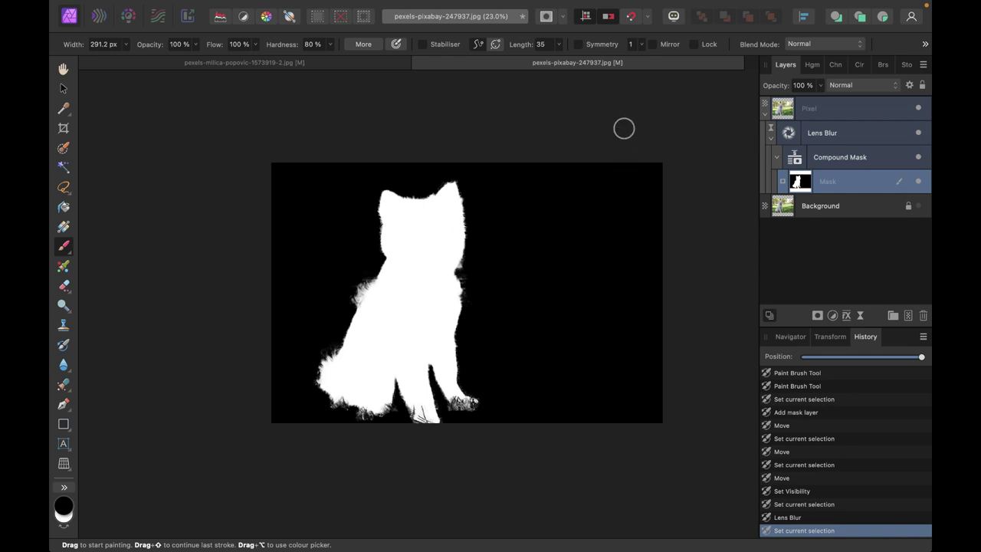
pyautogui.press('super+i')
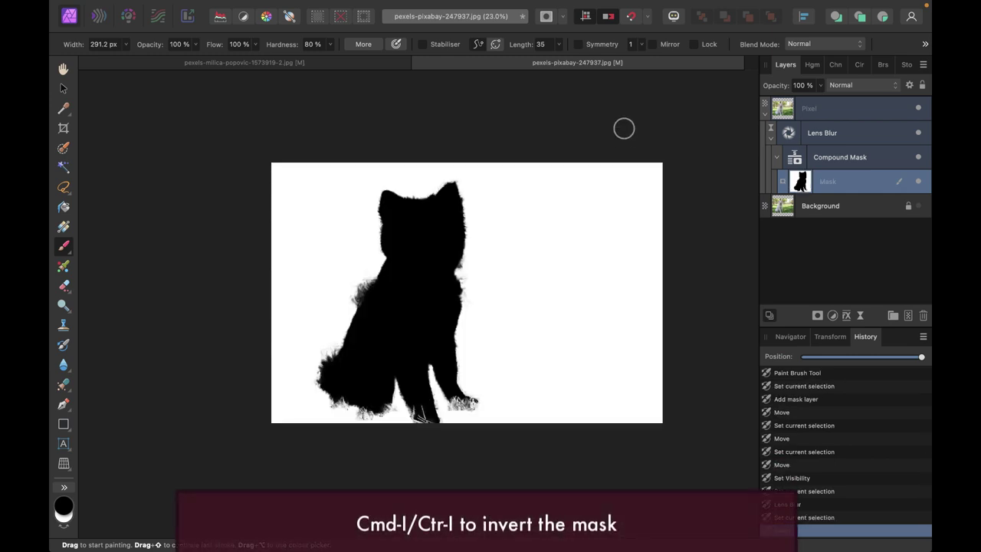
pyautogui.click(839, 157)
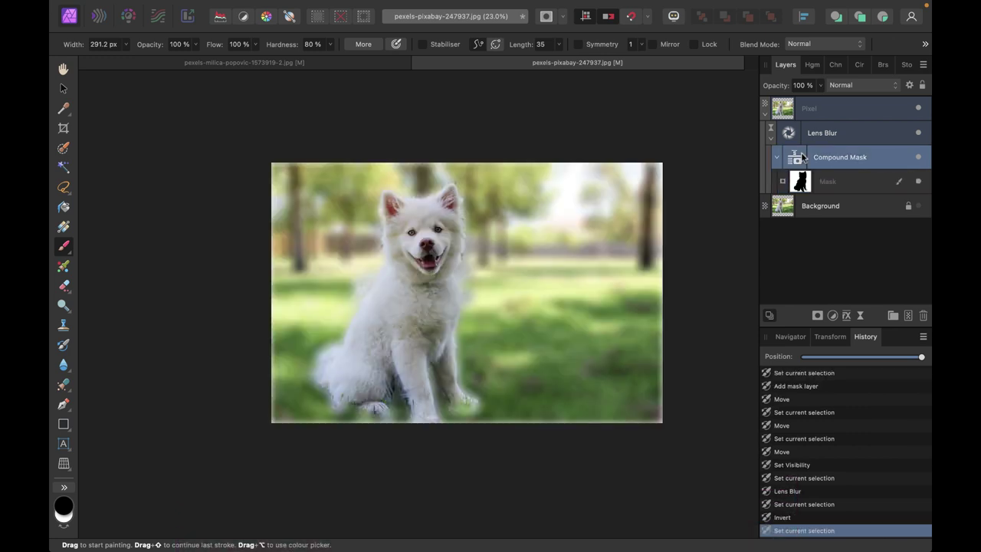
# Reopen the Lens Blur settings, adjust the radius, and move the panel off the photo.
pyautogui.scroll(3, 432, 303)
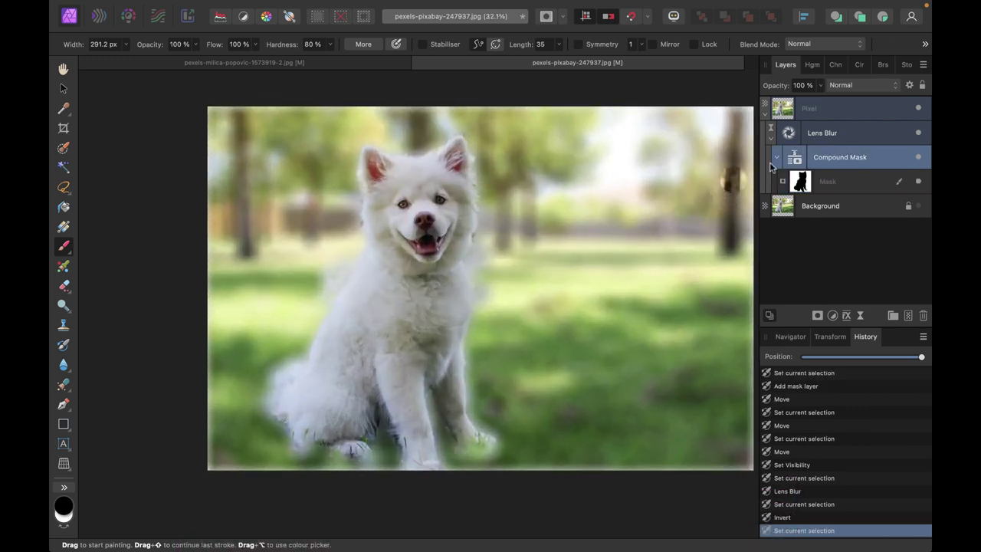
pyautogui.doubleClick(789, 133)
pyautogui.moveTo(666, 353); pyautogui.dragTo(782, 375)
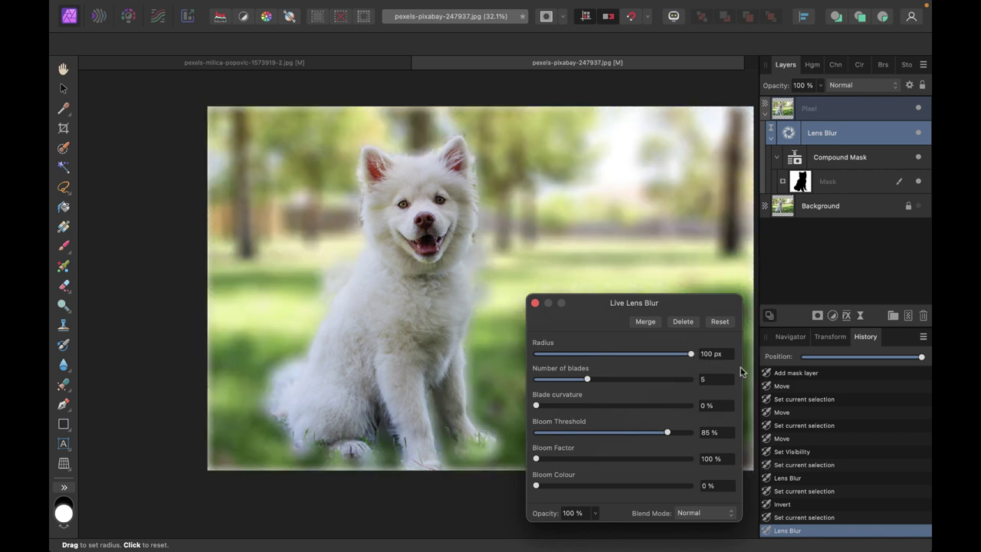
pyautogui.moveTo(639, 306); pyautogui.dragTo(891, 326)
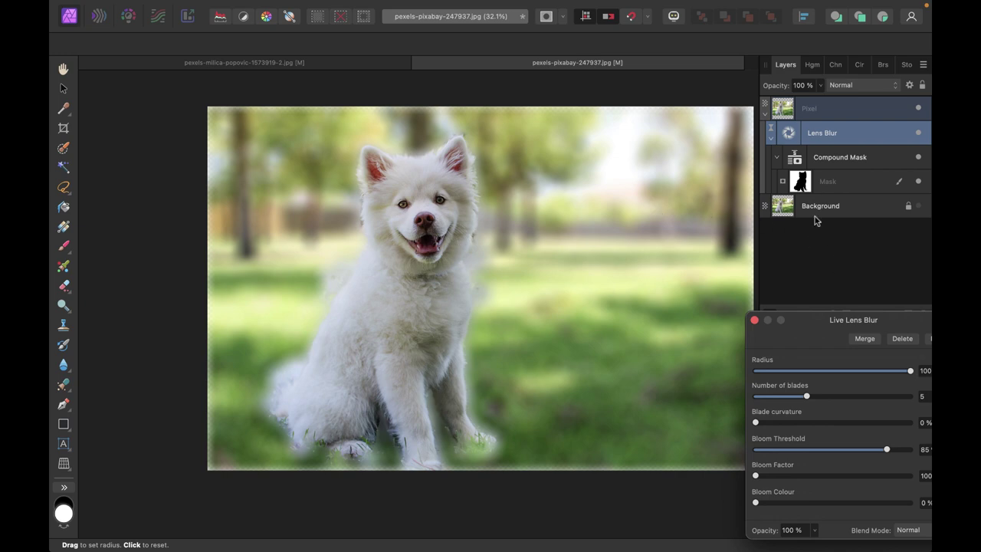
# Add a new mask inside the Compound Mask and draw a vertical white-to-black gradient on it.
pyautogui.click(818, 160)
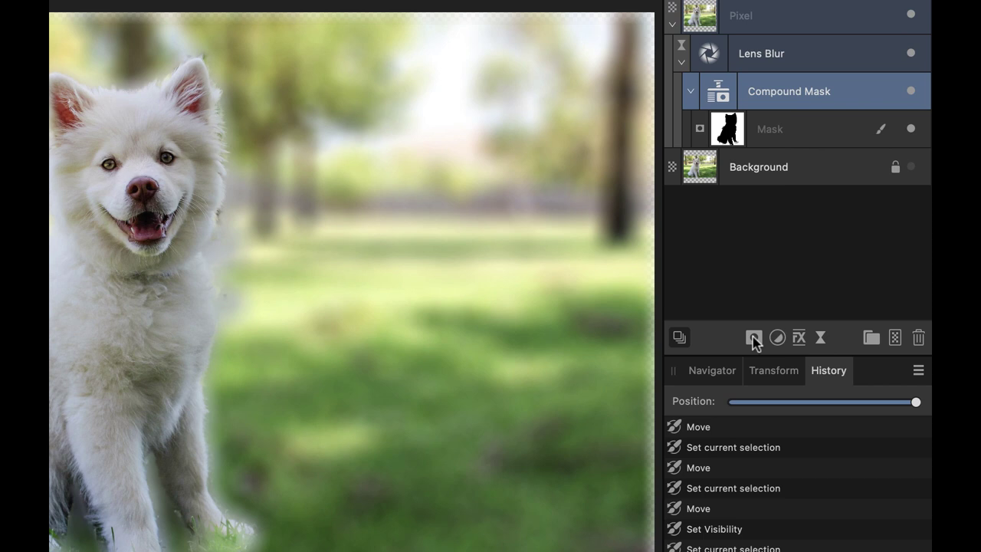
pyautogui.click(754, 339)
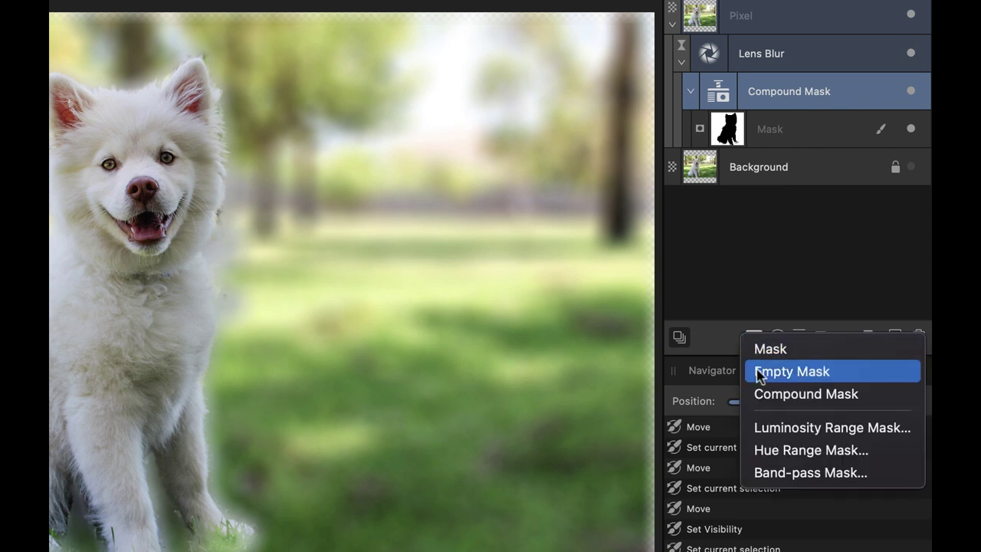
pyautogui.click(766, 356)
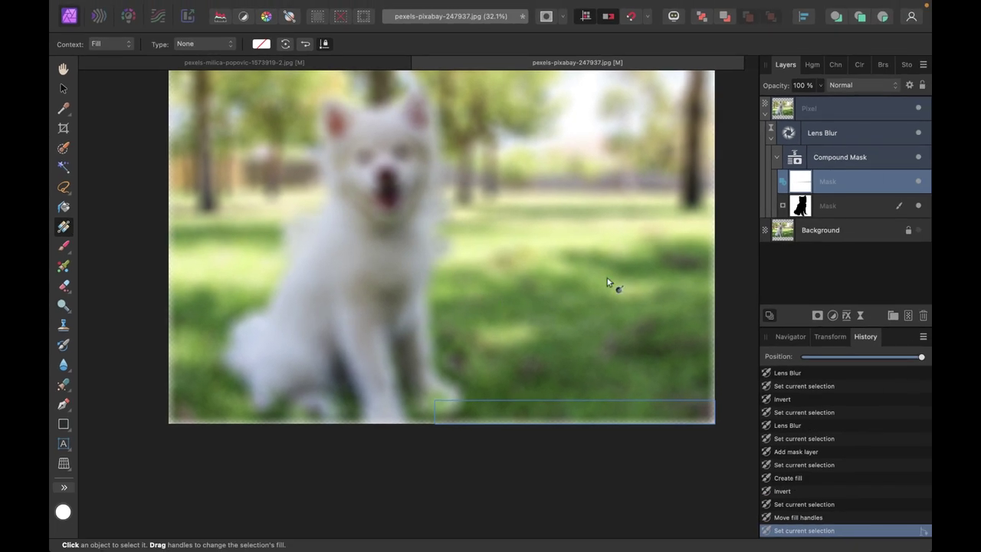
pyautogui.keyDown('alt'); pyautogui.click(796, 181); pyautogui.keyUp('alt')
pyautogui.moveTo(412, 466); pyautogui.dragTo(412, 127)
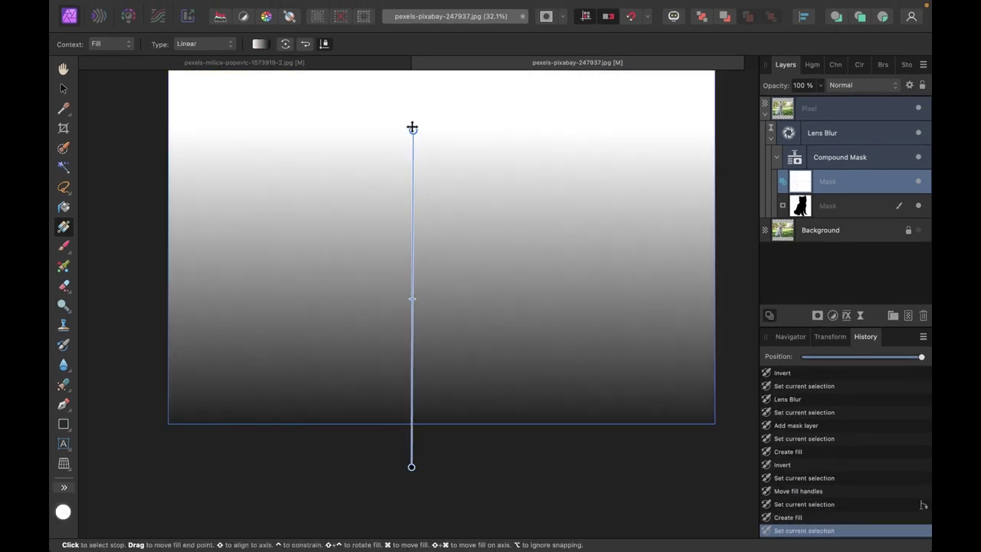
pyautogui.moveTo(411, 465)
pyautogui.mouseDown()
pyautogui.moveTo(427, 368)
pyautogui.moveTo(410, 377)
pyautogui.moveTo(418, 342)
pyautogui.mouseUp()
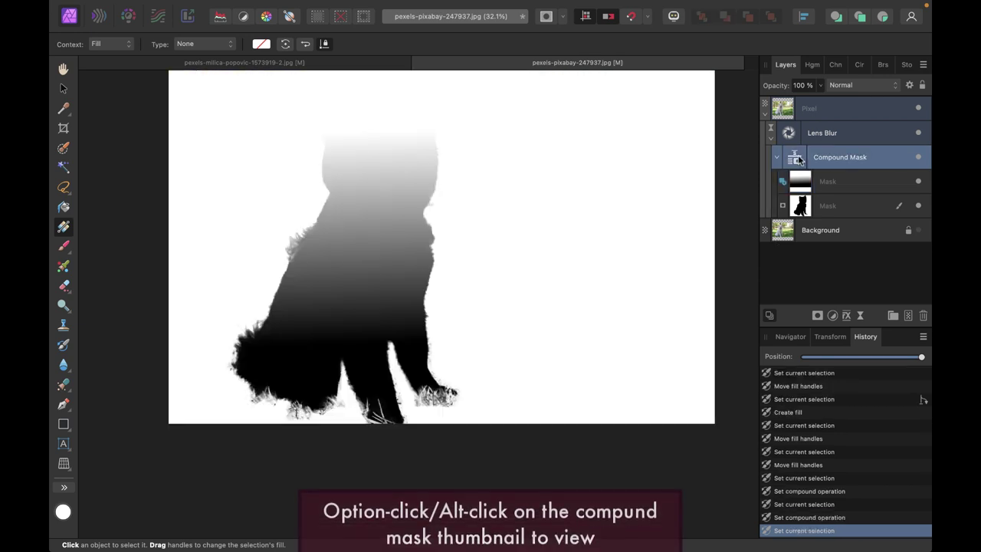
# Isolate the Compound Mask, set the gradient mask's operation to Intersect, and return to the photo.
pyautogui.keyDown('alt'); pyautogui.click(797, 157); pyautogui.keyUp('alt')
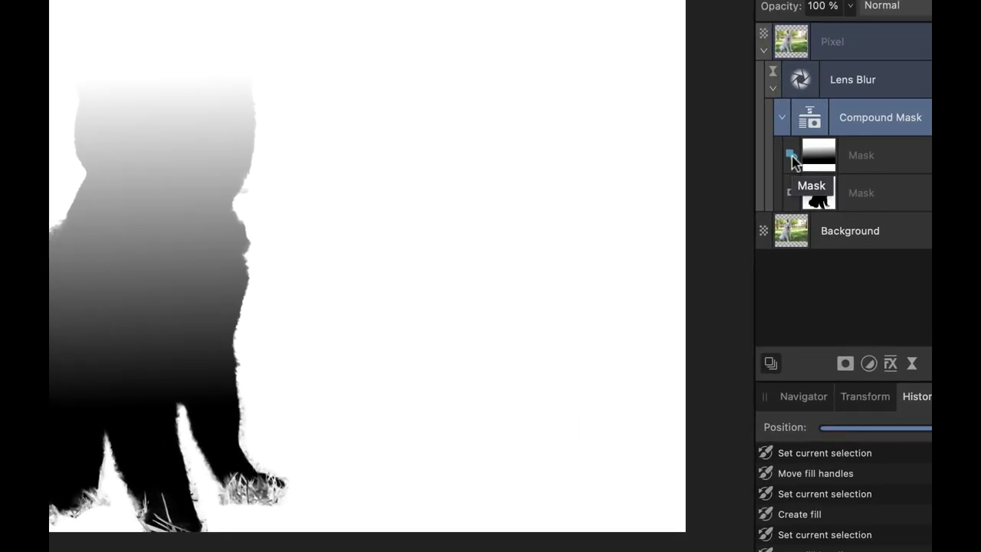
pyautogui.click(792, 157)
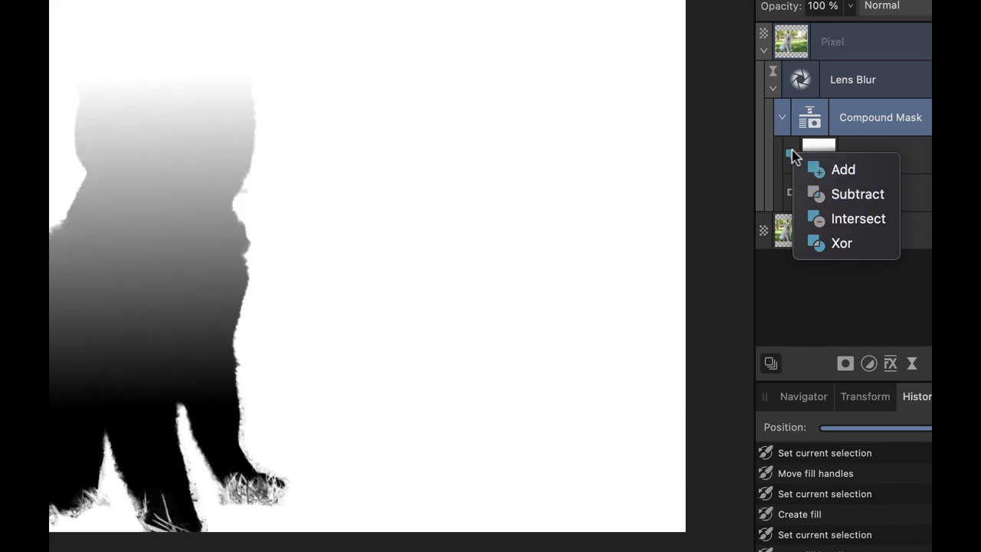
pyautogui.click(810, 147)
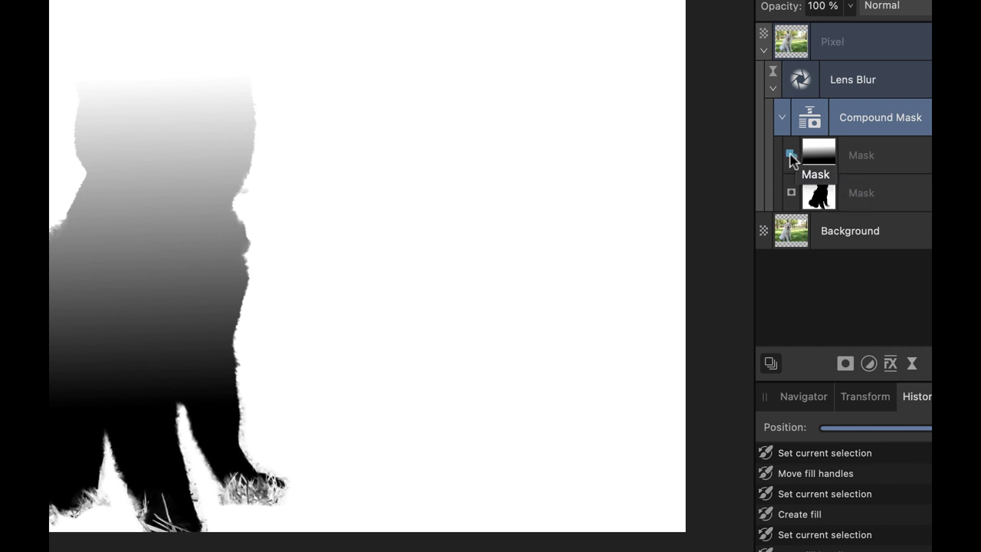
pyautogui.click(792, 156)
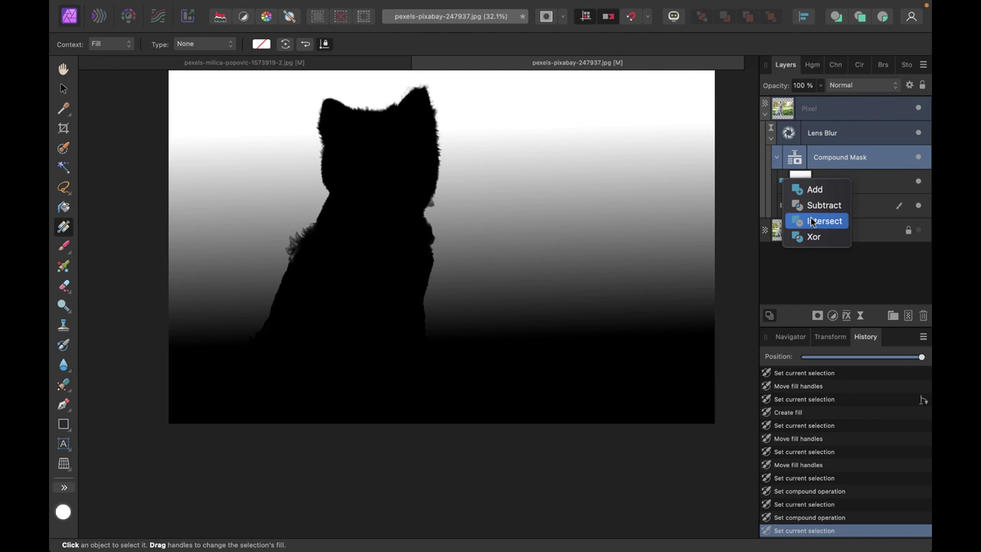
pyautogui.click(812, 222)
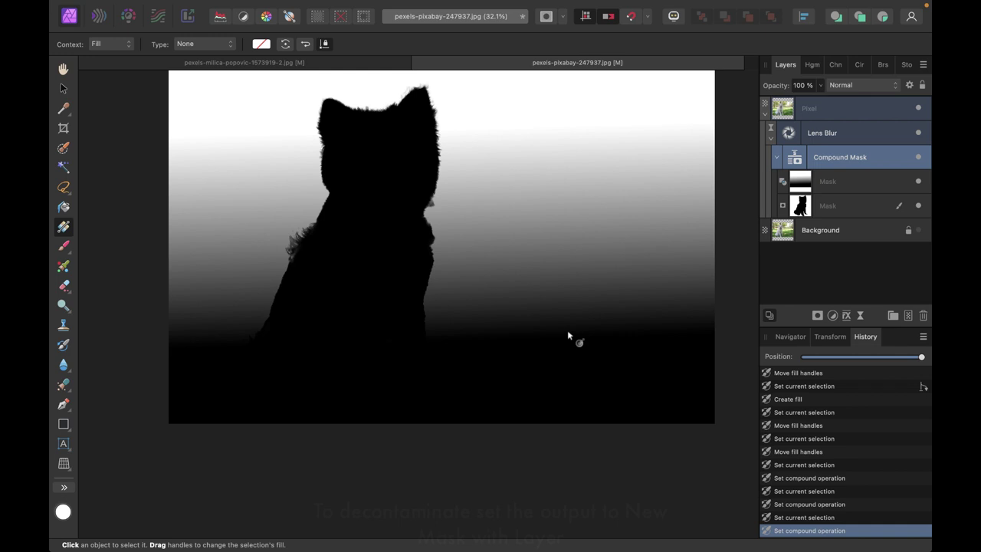
pyautogui.click(788, 114)
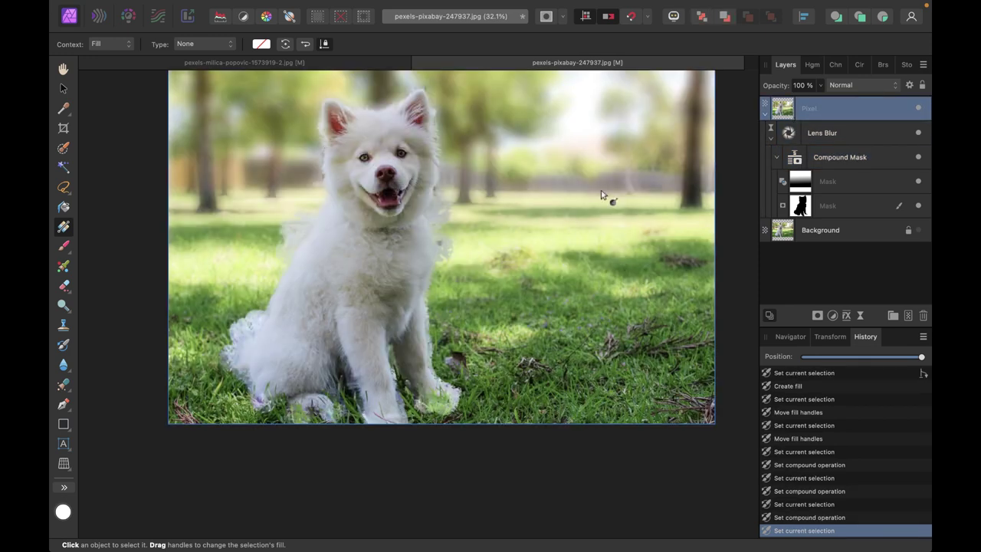
# Open the Lens Blur settings and try the radius, leaving it at 100 px.
pyautogui.scroll(3, 361, 282)
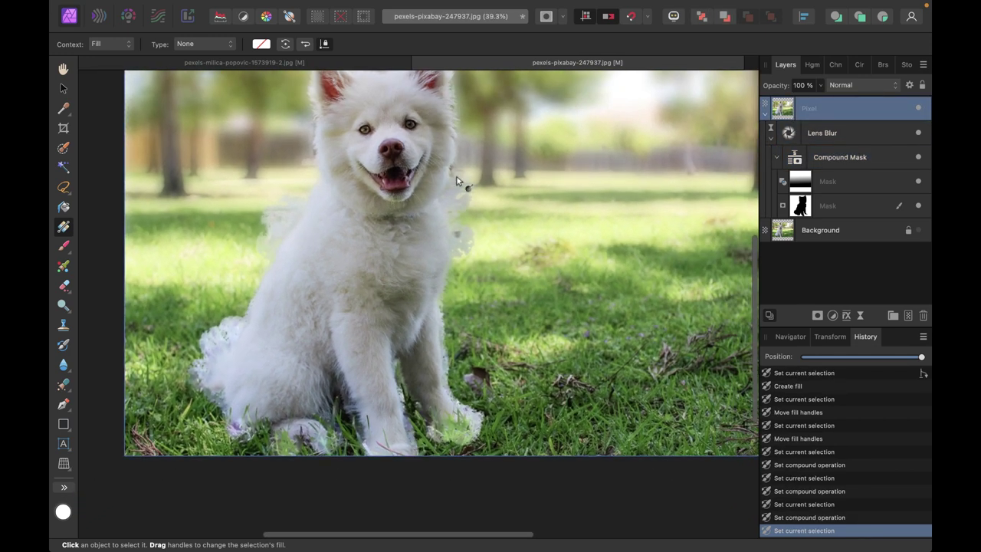
pyautogui.scroll(-2, 414, 249)
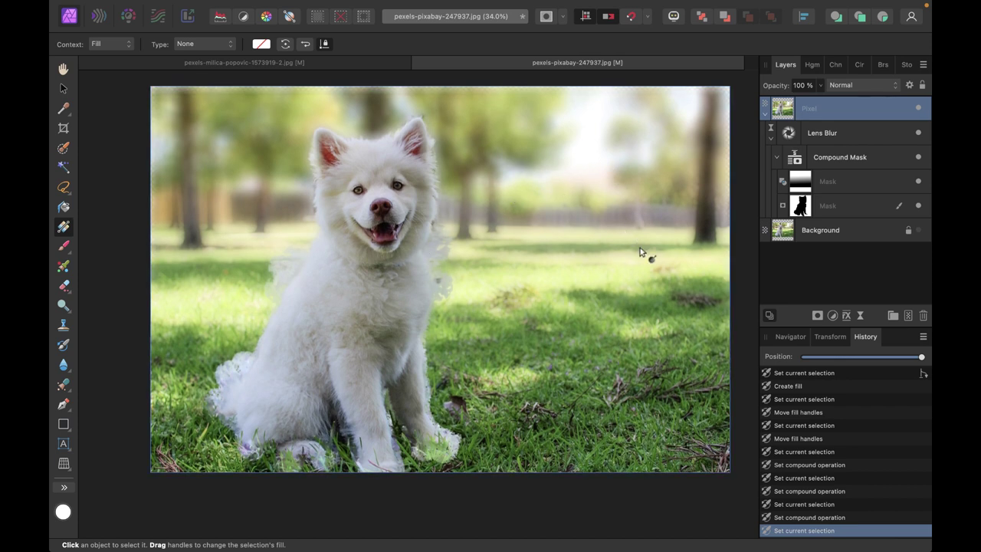
pyautogui.doubleClick(795, 136)
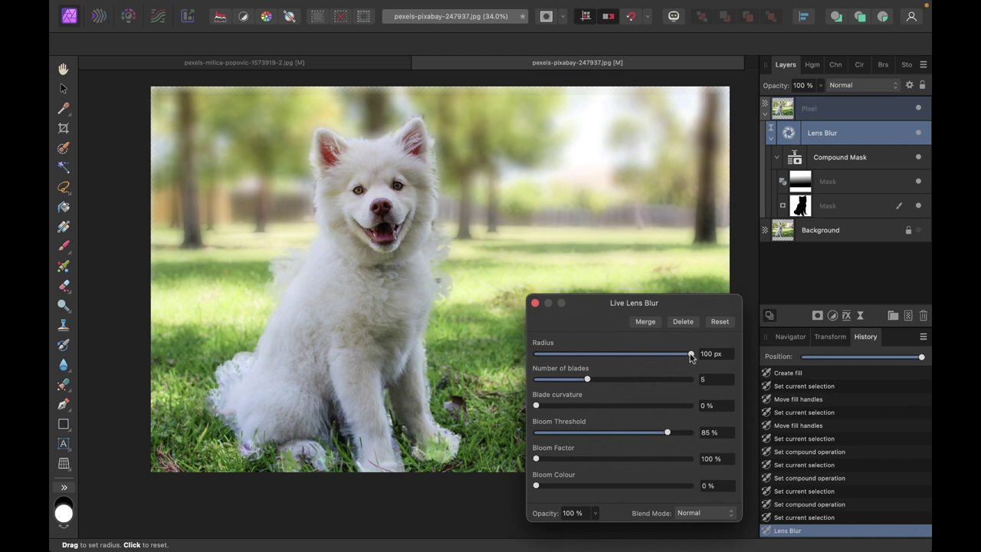
pyautogui.moveTo(690, 357)
pyautogui.mouseDown()
pyautogui.moveTo(593, 351)
pyautogui.moveTo(709, 349)
pyautogui.moveTo(562, 345)
pyautogui.moveTo(706, 351)
pyautogui.moveTo(577, 349)
pyautogui.moveTo(690, 353)
pyautogui.moveTo(684, 367)
pyautogui.mouseUp()
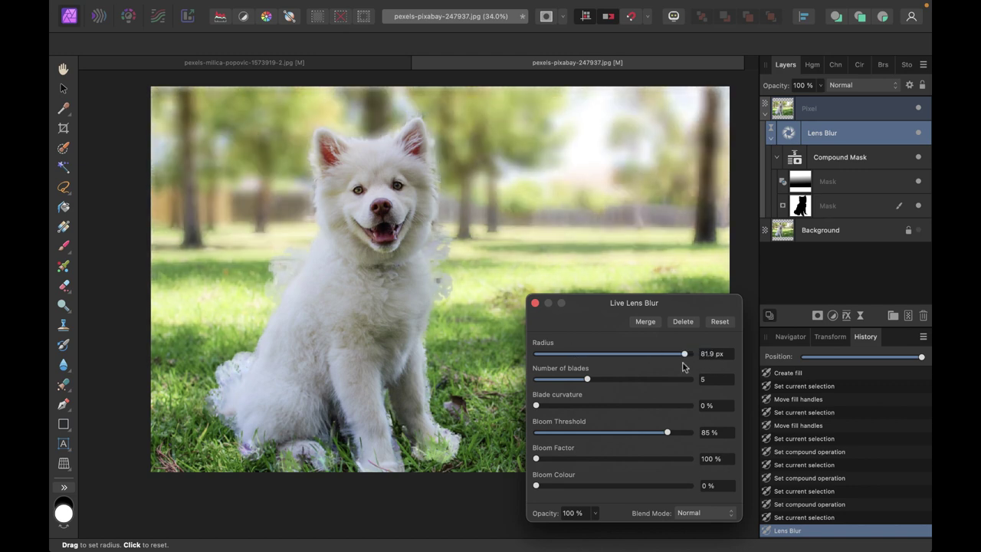
# Select the top mask with the Gradient tool and lower the Lens Blur radius to 48.9 px.
pyautogui.click(805, 181)
pyautogui.press('g')
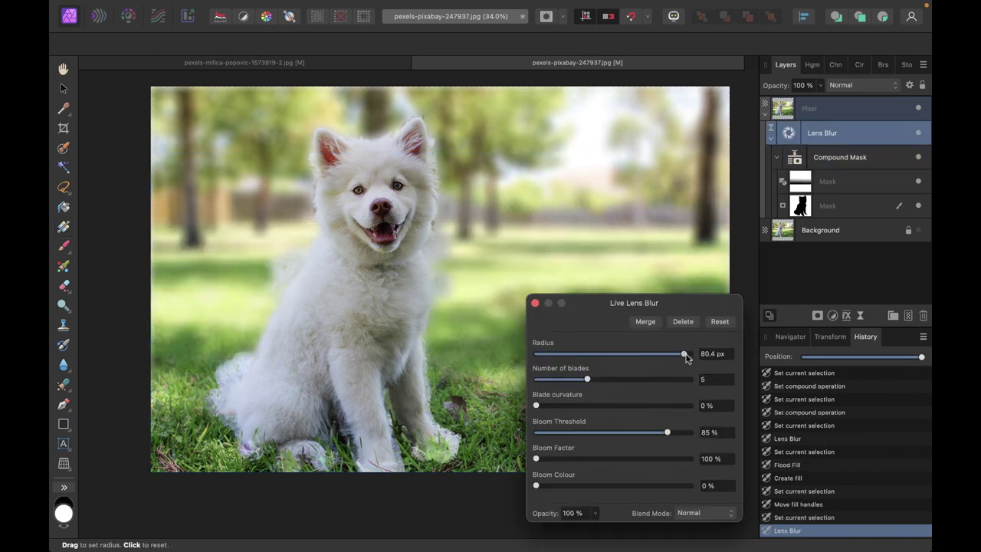
pyautogui.moveTo(688, 357); pyautogui.dragTo(673, 357)
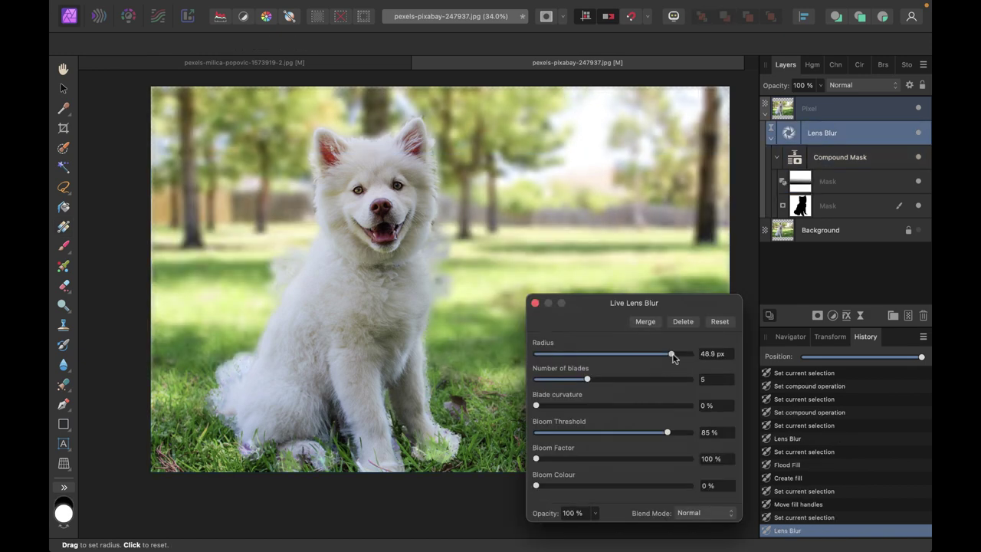
pyautogui.moveTo(664, 322); pyautogui.dragTo(846, 351)
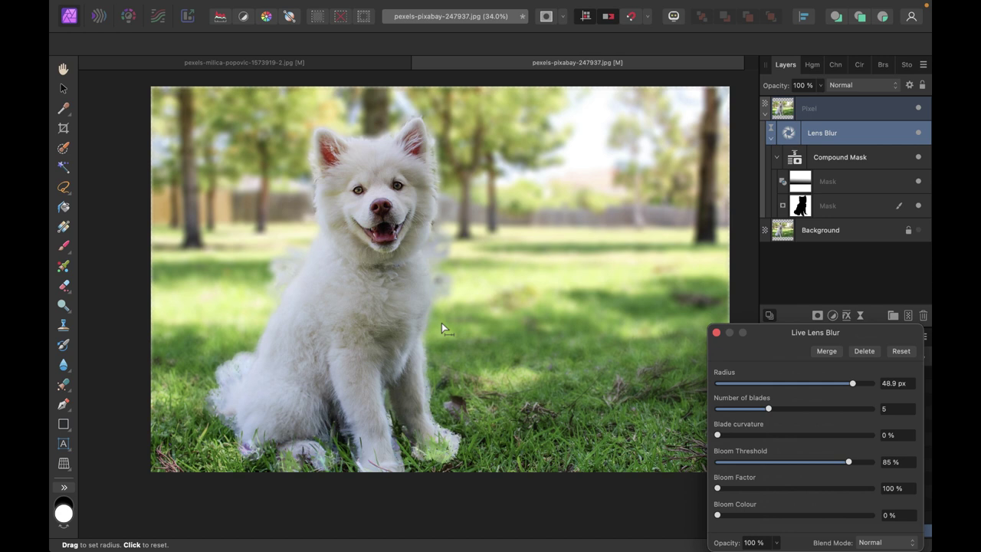
# View the top mask on its own and fill its upper area with a white-to-black gradient.
pyautogui.click(827, 181)
pyautogui.press('g')
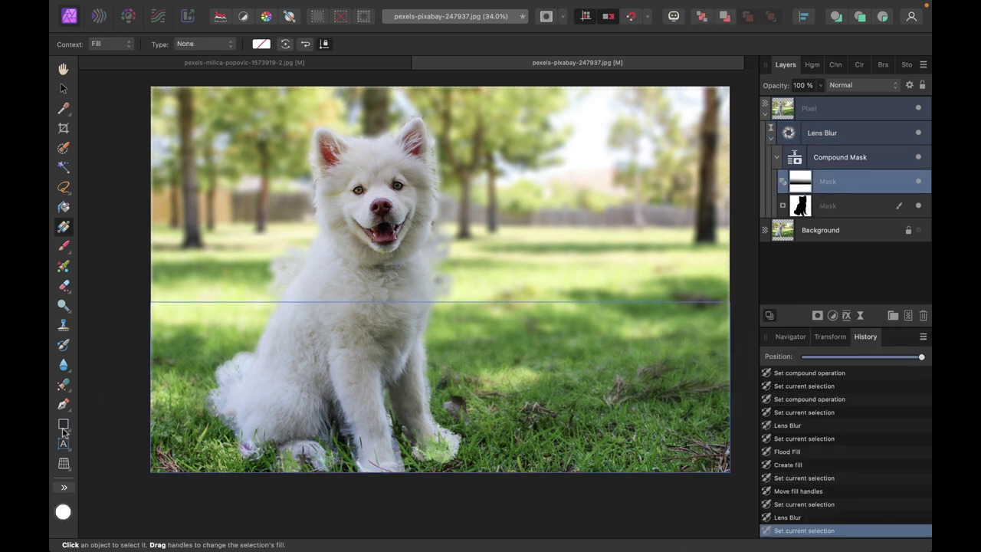
pyautogui.click(64, 187)
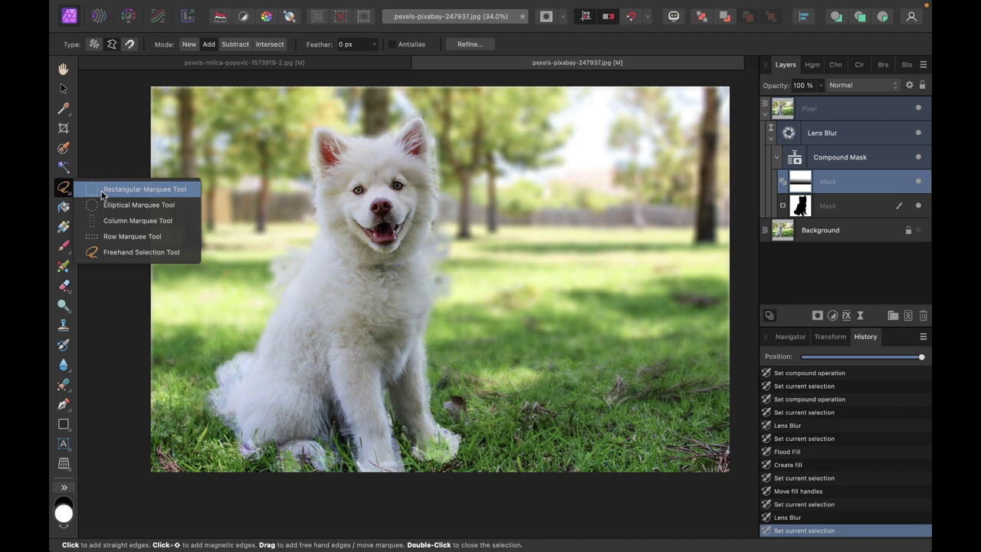
pyautogui.click(102, 192)
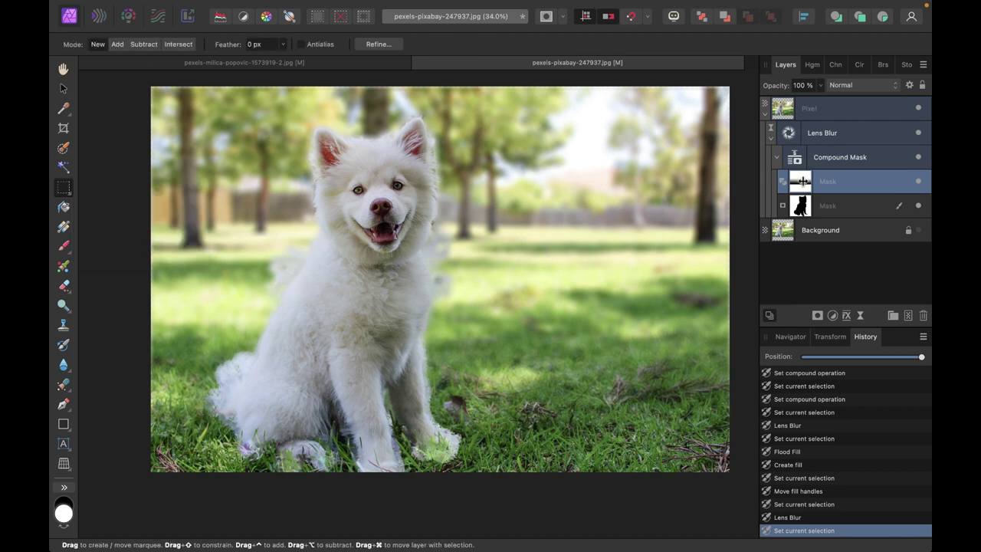
pyautogui.keyDown('alt'); pyautogui.click(800, 182); pyautogui.keyUp('alt')
pyautogui.moveTo(153, 89); pyautogui.dragTo(725, 314)
pyautogui.click(63, 226)
pyautogui.moveTo(440, 95); pyautogui.dragTo(444, 288)
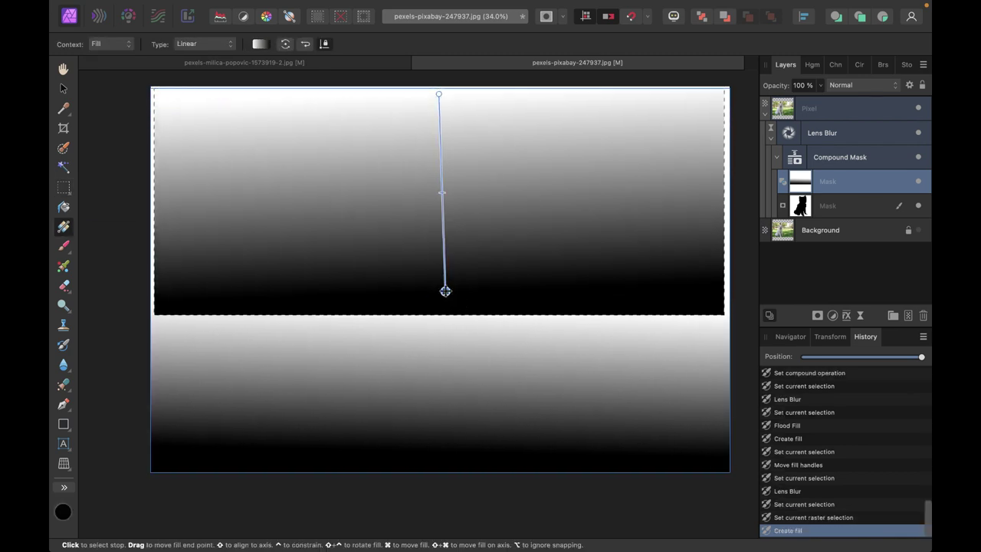
# Select the mask's lower band and fill it with a reversed black-to-white gradient.
pyautogui.press('m')
pyautogui.press('super+d')
pyautogui.moveTo(145, 326); pyautogui.dragTo(595, 460)
pyautogui.hscroll(-3, 595, 460)
pyautogui.press('g')
pyautogui.moveTo(525, 291); pyautogui.dragTo(529, 404)
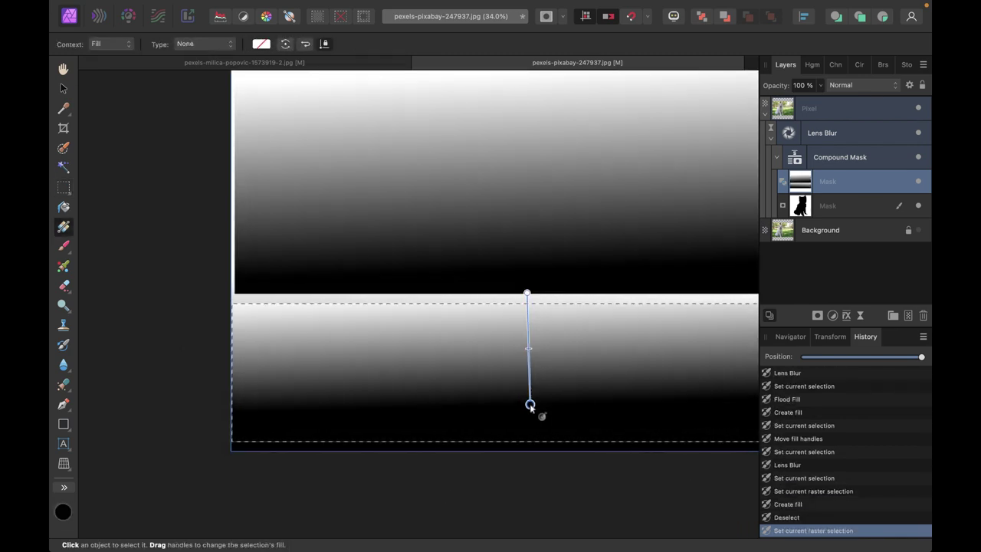
pyautogui.moveTo(526, 233); pyautogui.dragTo(532, 296)
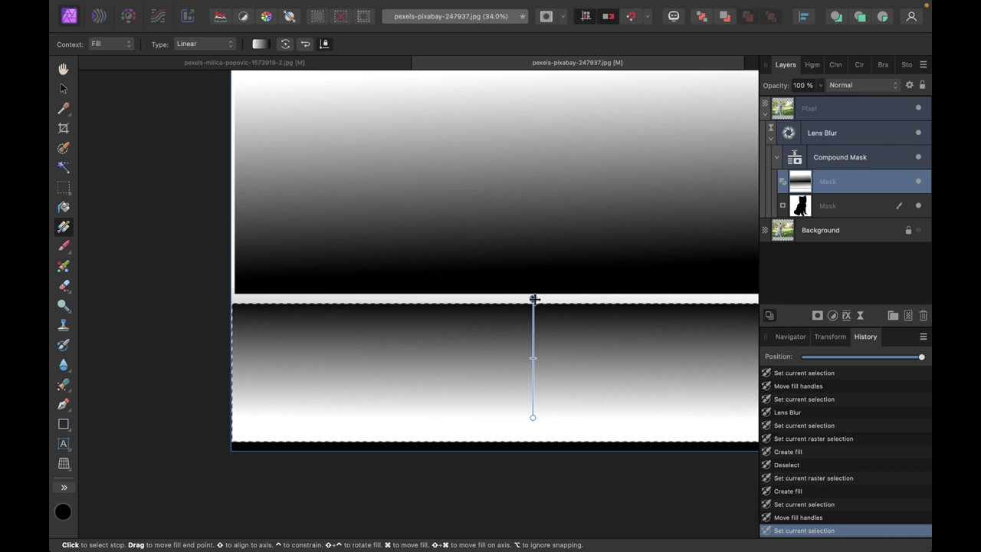
pyautogui.hscroll(2, 475, 342)
pyautogui.scroll(-2, 475, 341)
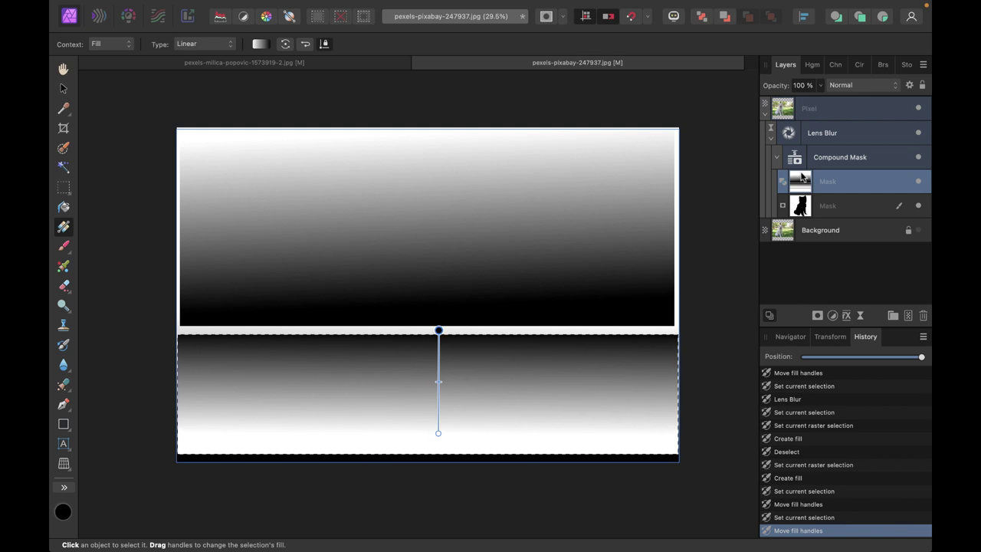
# Return to the full photo, deselect, and raise the Lens Blur radius back to 100 px.
pyautogui.click(812, 108)
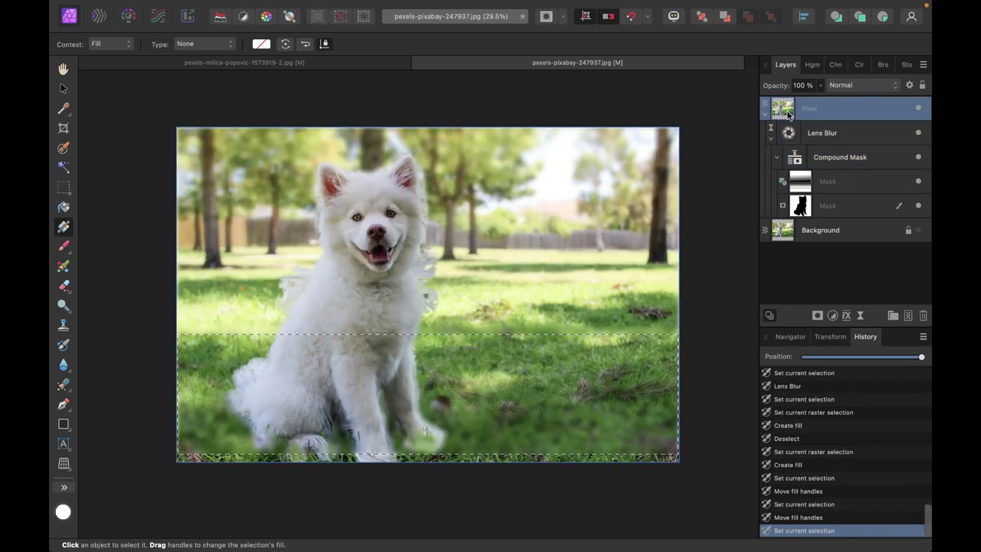
pyautogui.press('super+d')
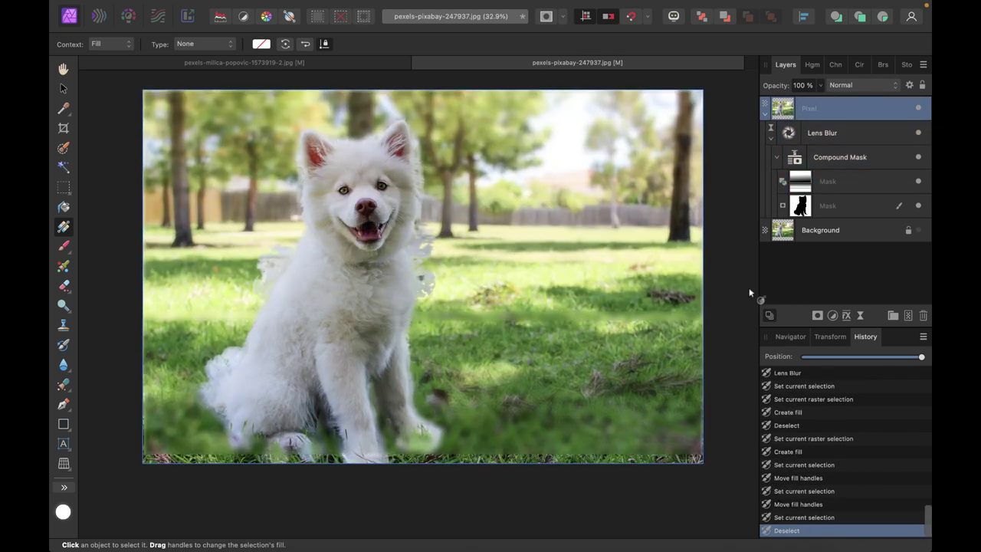
pyautogui.doubleClick(789, 134)
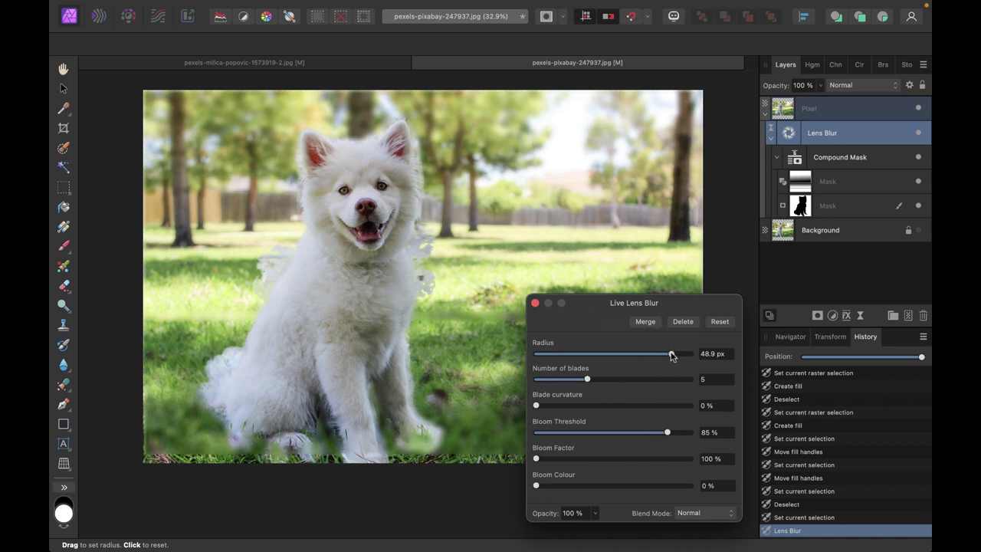
pyautogui.moveTo(672, 356); pyautogui.dragTo(694, 356)
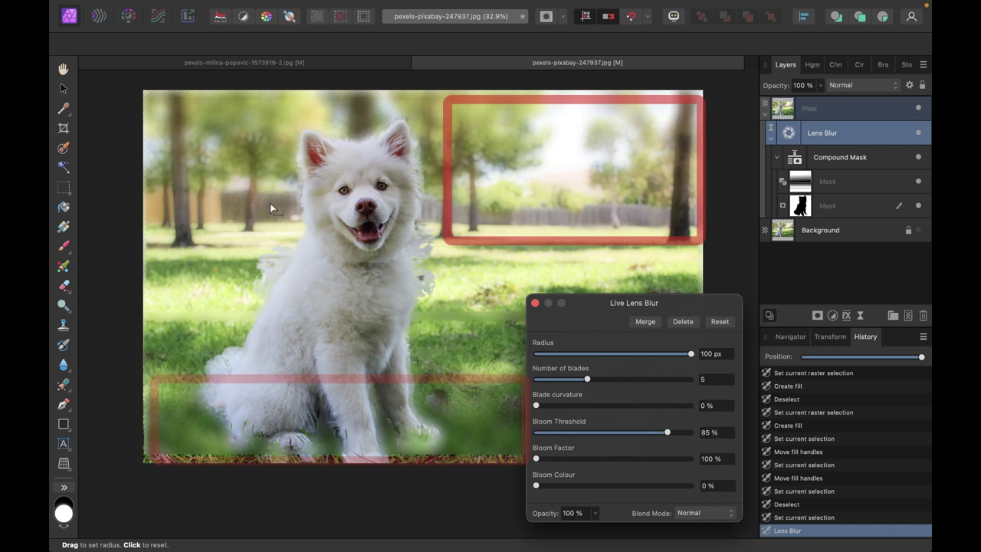